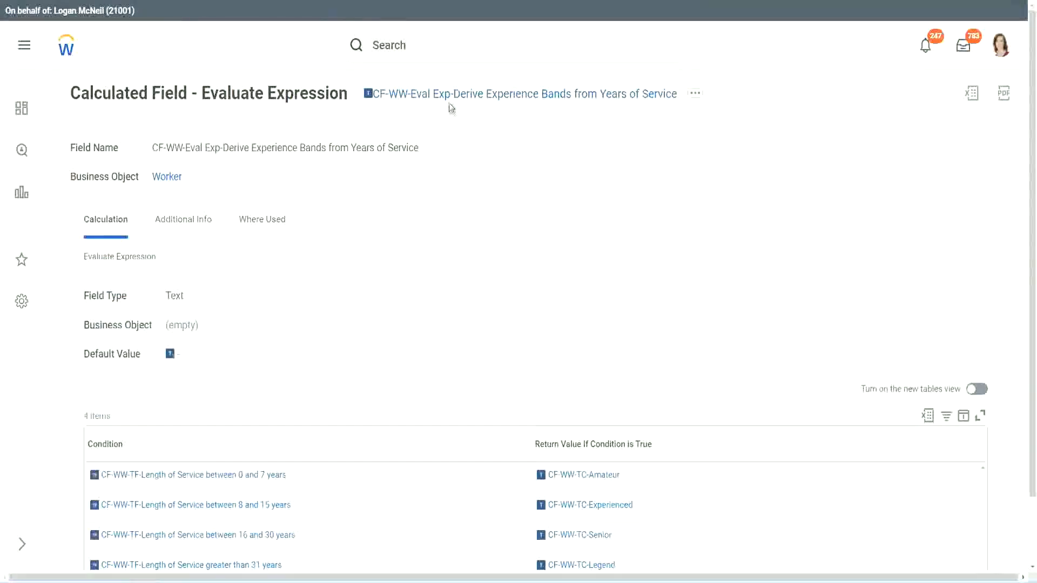
# Search for "create calc field" and open the Create Calculated Field task
pyautogui.rightClick(452, 96)
pyautogui.click(486, 162)
pyautogui.click(413, 60)
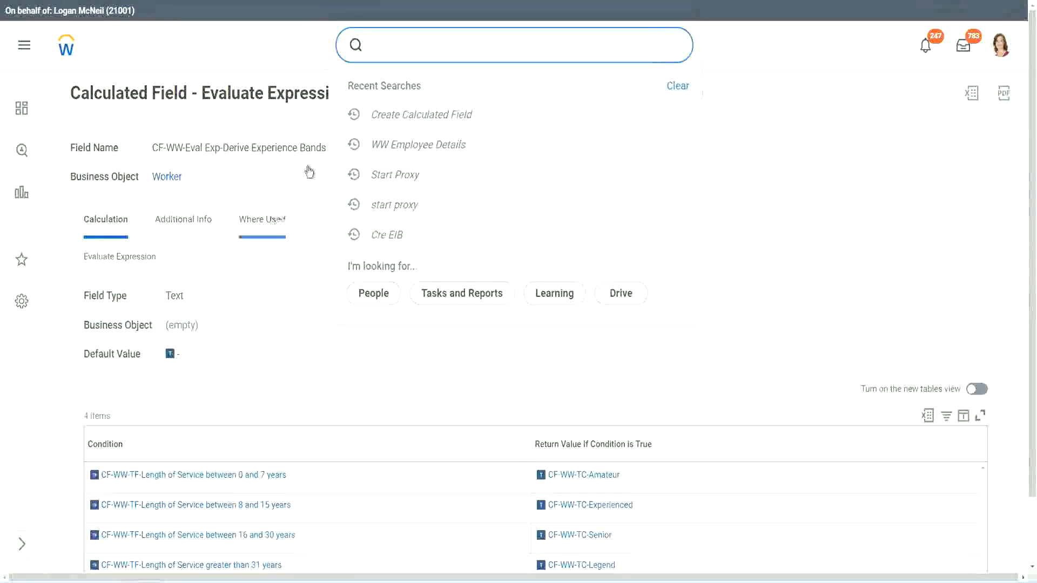
pyautogui.click(668, 102)
pyautogui.click(410, 41)
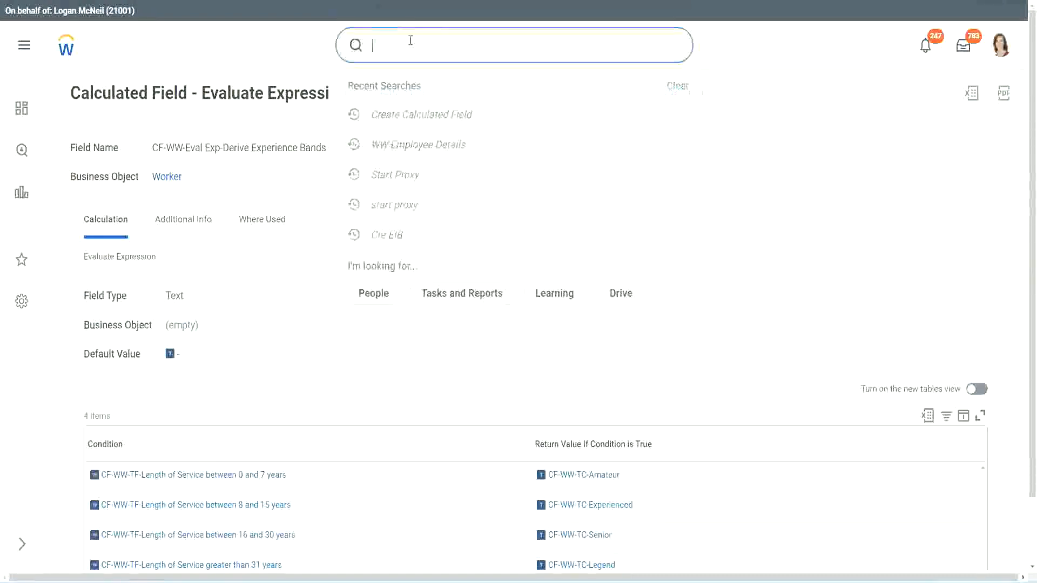
pyautogui.write('create calc')
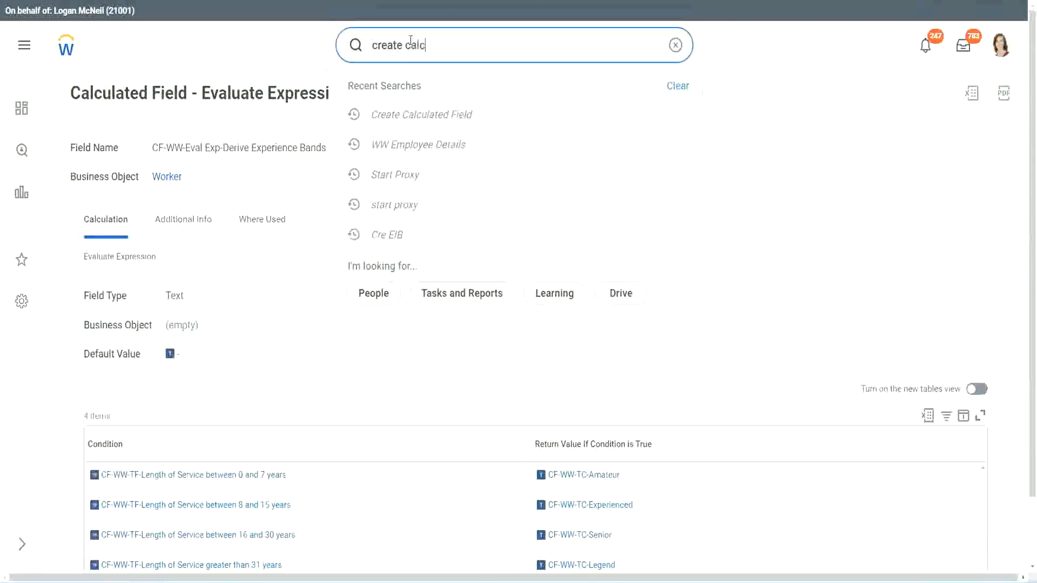
pyautogui.write(' field')
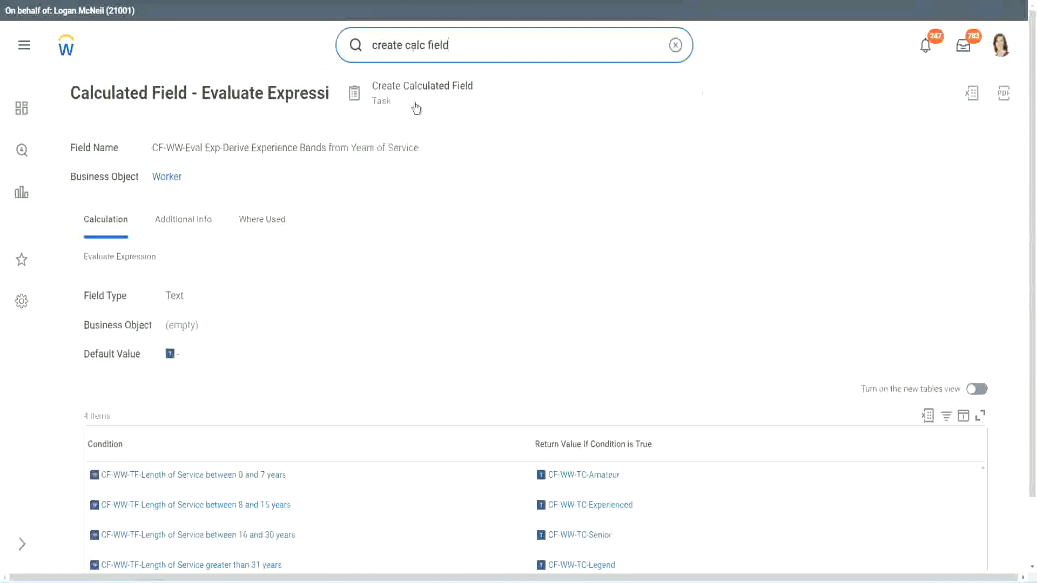
pyautogui.click(429, 101)
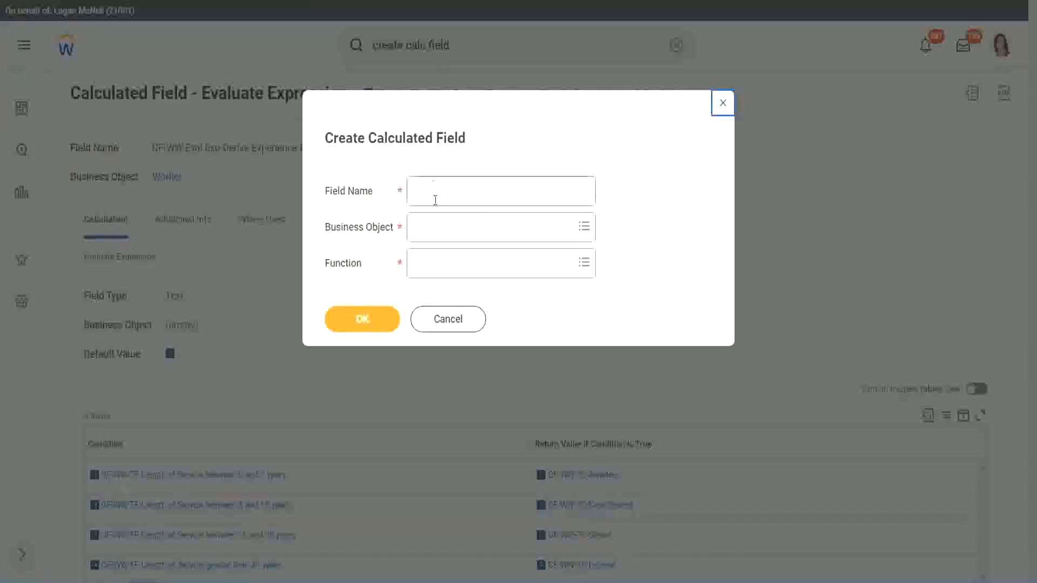
# Name the new calculated field "CF-WW-LRB-Identify Experience Bands from years of Service"
pyautogui.click(437, 192)
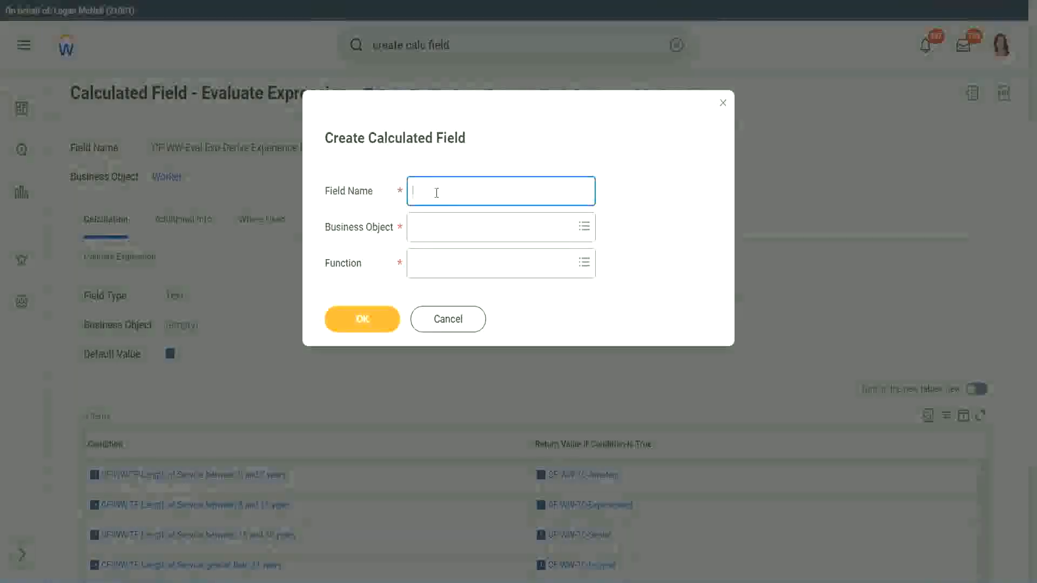
pyautogui.write('CF')
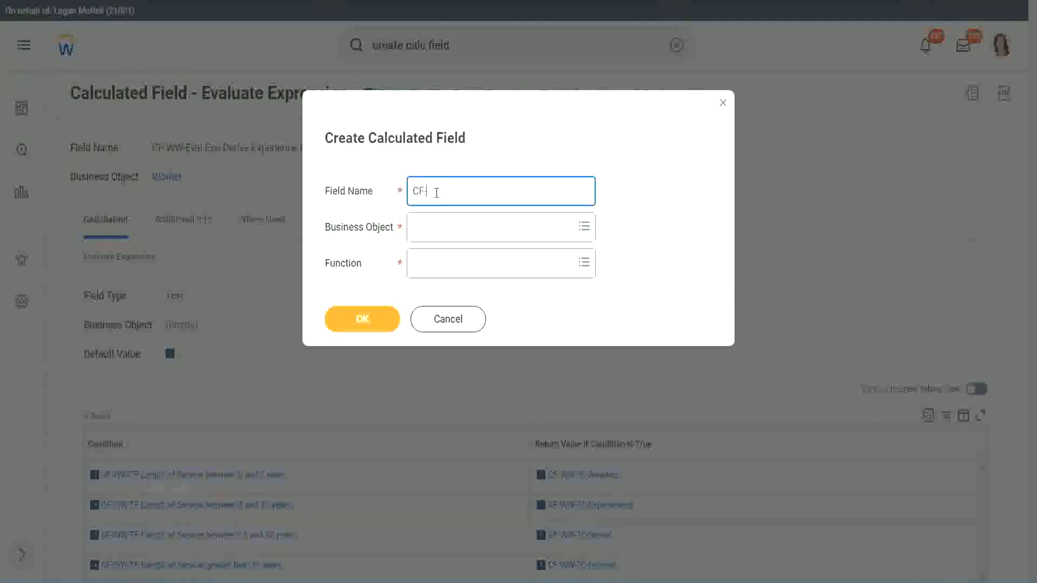
pyautogui.write('-WW-LRB-Identify Exe')
pyautogui.press('BackSpace')
pyautogui.write('perienec')
pyautogui.press('BackSpace')
pyautogui.press('BackSpace')
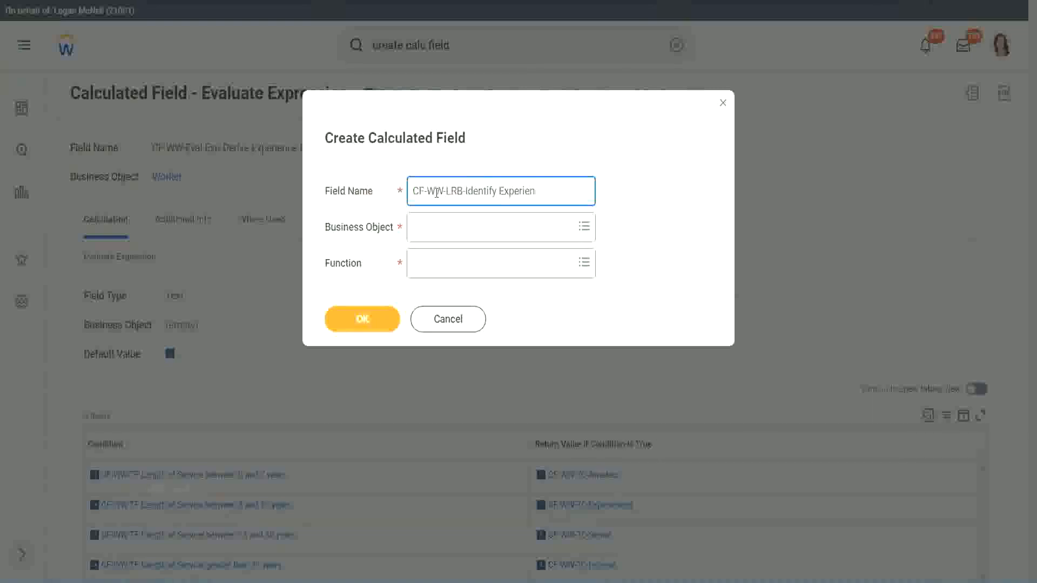
pyautogui.write('ce Bands from years of Service')
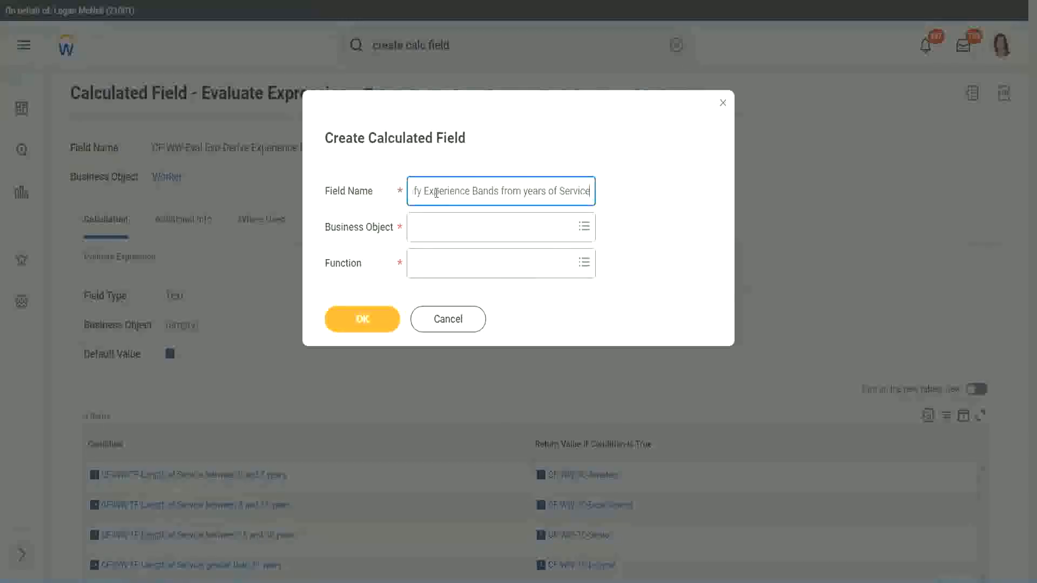
# Set the business object to Worker and the function to Lookup Range Band, and proceed to the field's definition
pyautogui.press('Tab')
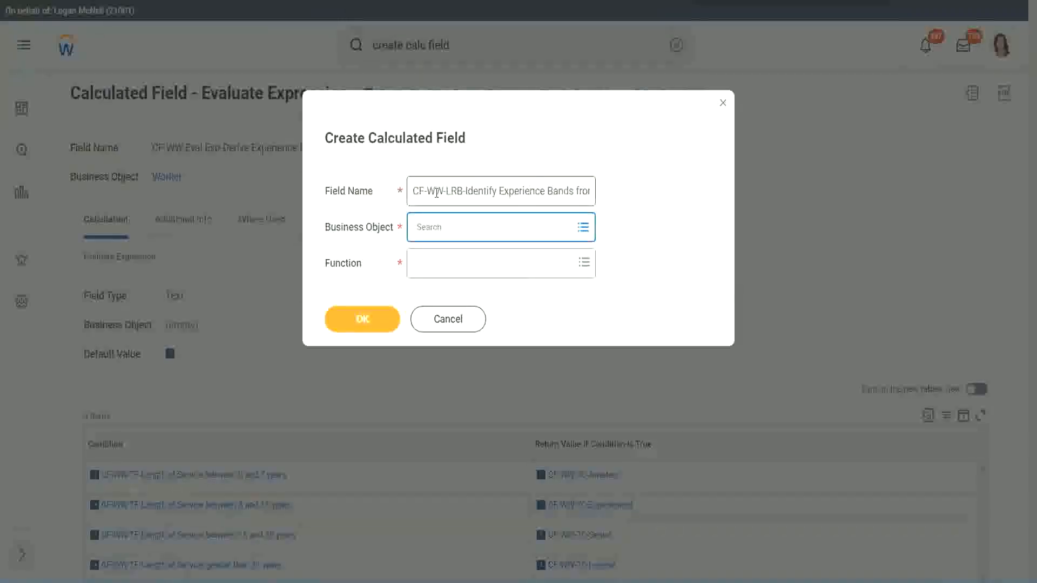
pyautogui.write('worker')
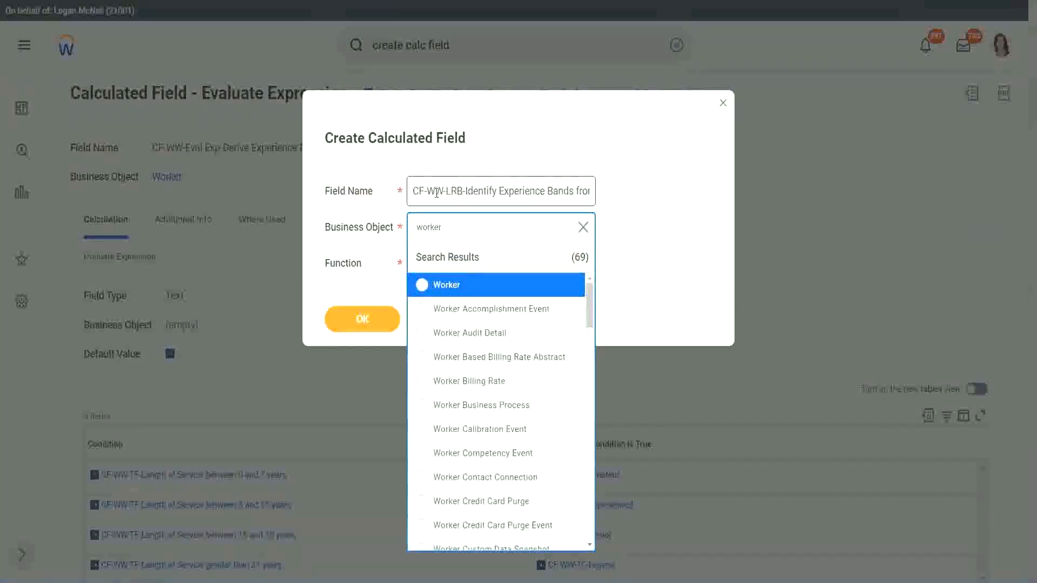
pyautogui.press('Return')
pyautogui.press('Tab')
pyautogui.write('l')
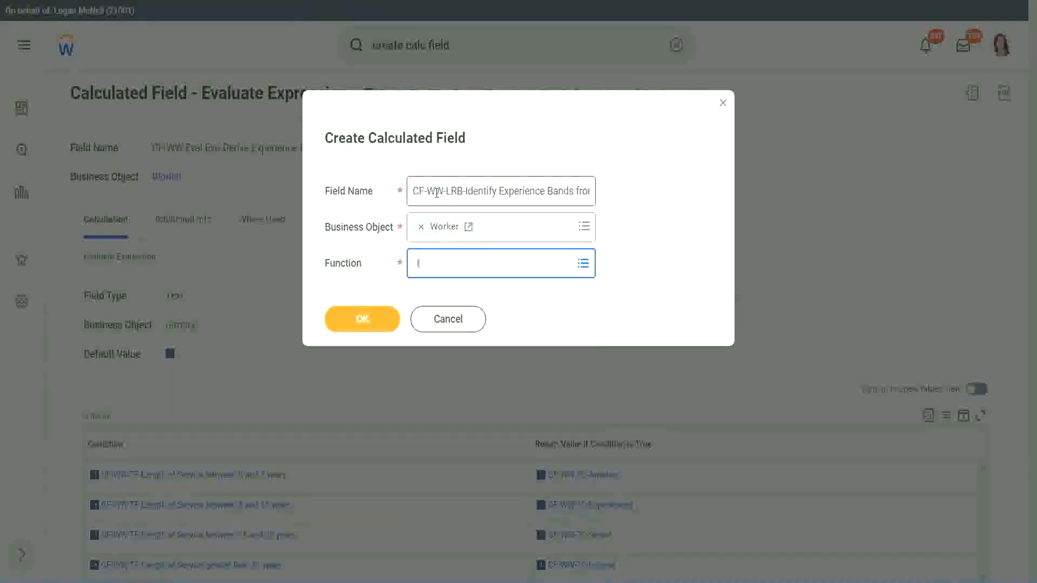
pyautogui.write('rb')
pyautogui.press('Return')
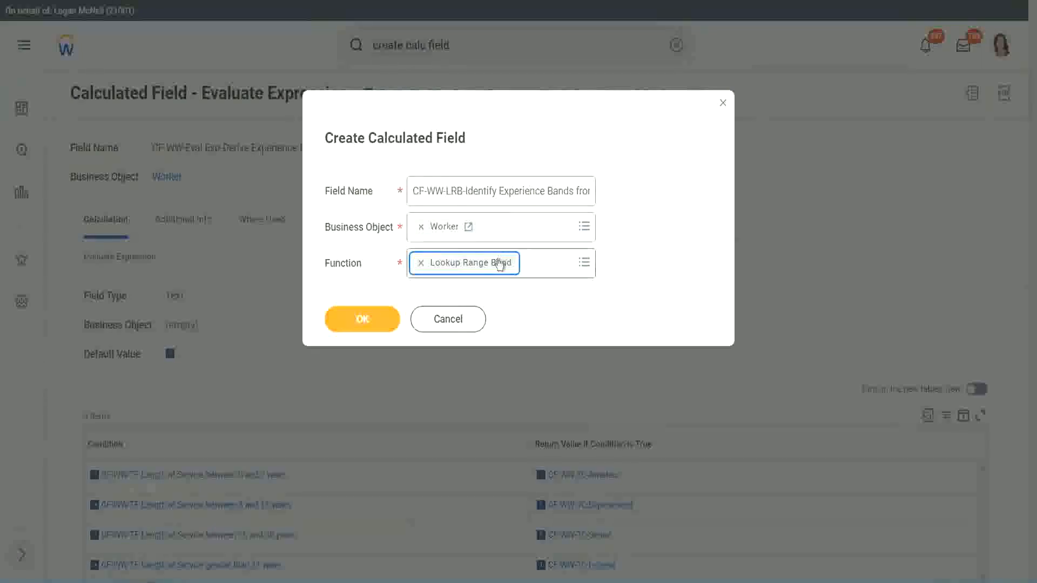
pyautogui.click(370, 320)
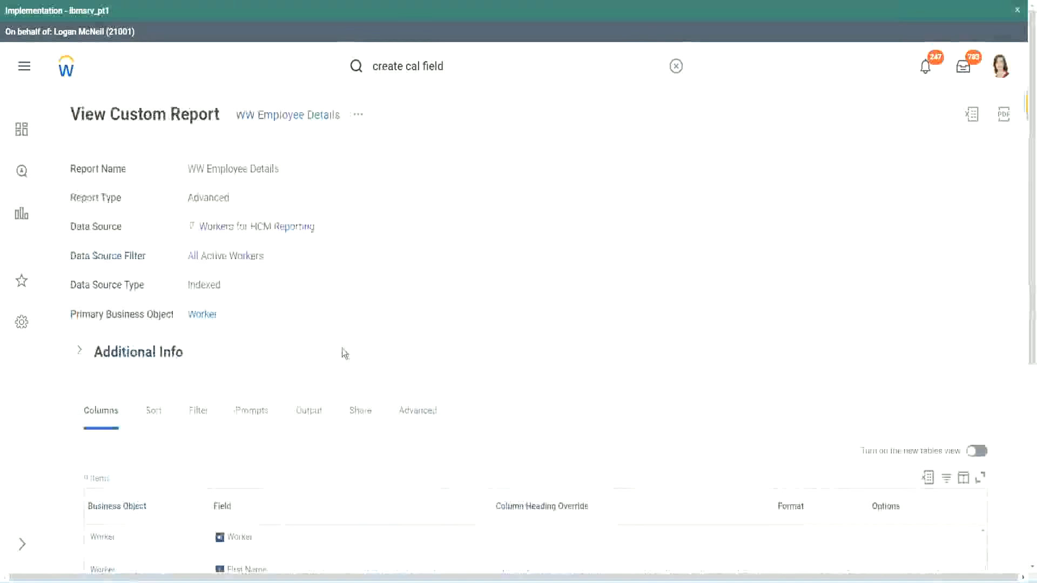
# Use CF-WW-Convert Text To Number-Number of Years from Length of Service, found in the WW Employee Details report's columns, as the source field
pyautogui.scroll(-5, 346, 352)
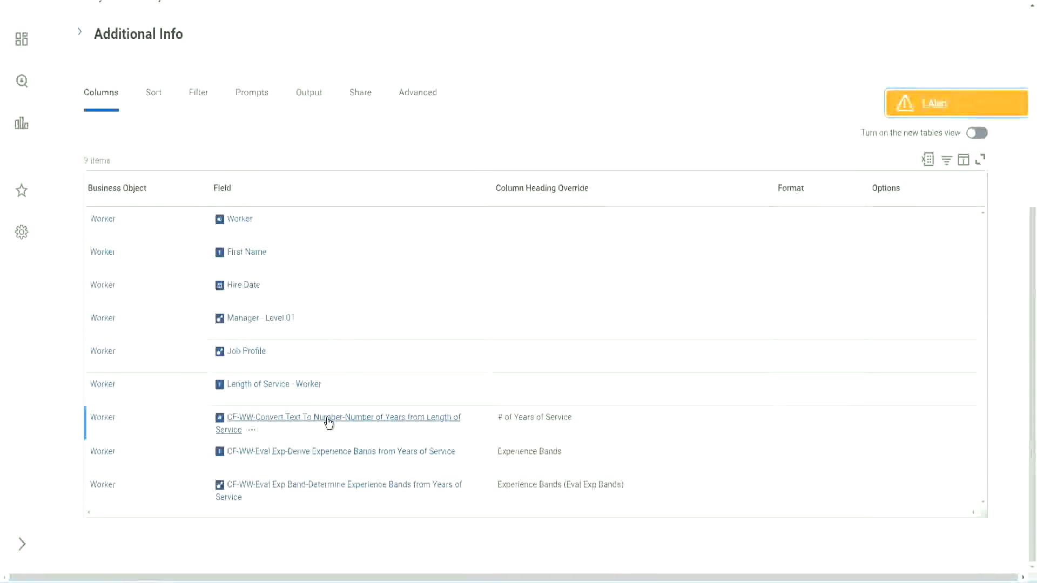
pyautogui.rightClick(327, 423)
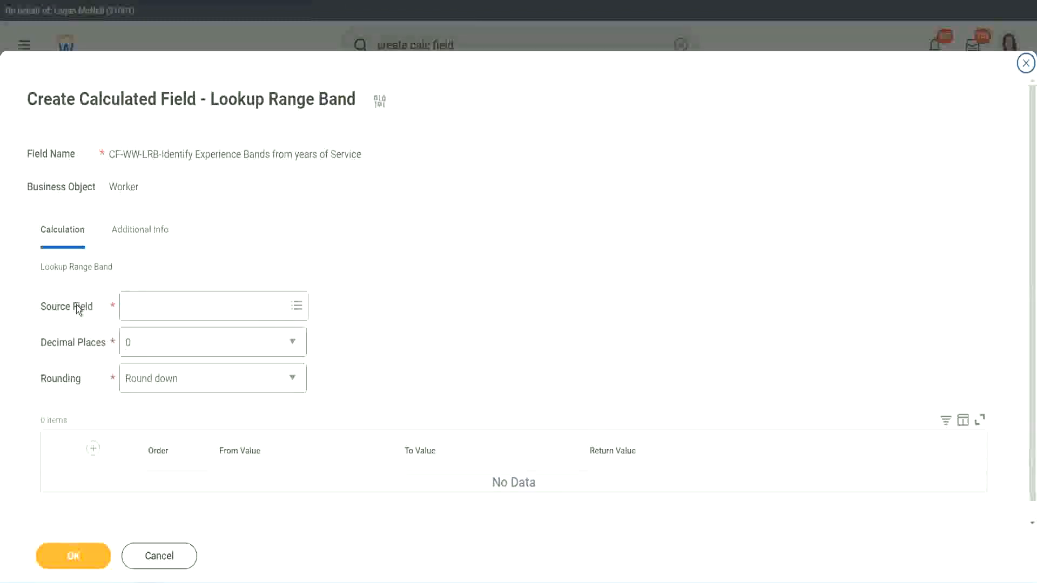
pyautogui.click(161, 305)
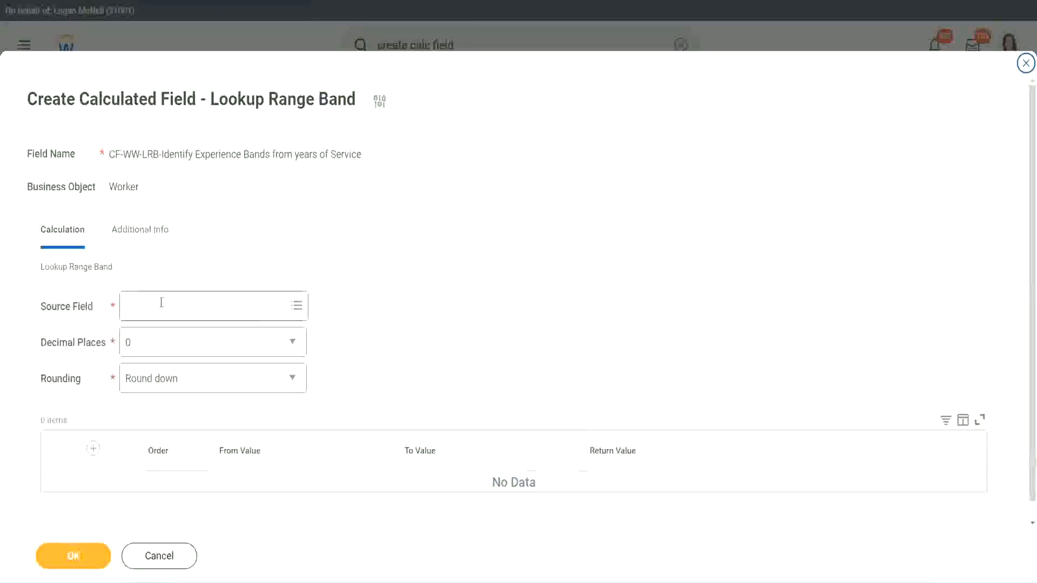
pyautogui.press('Return')
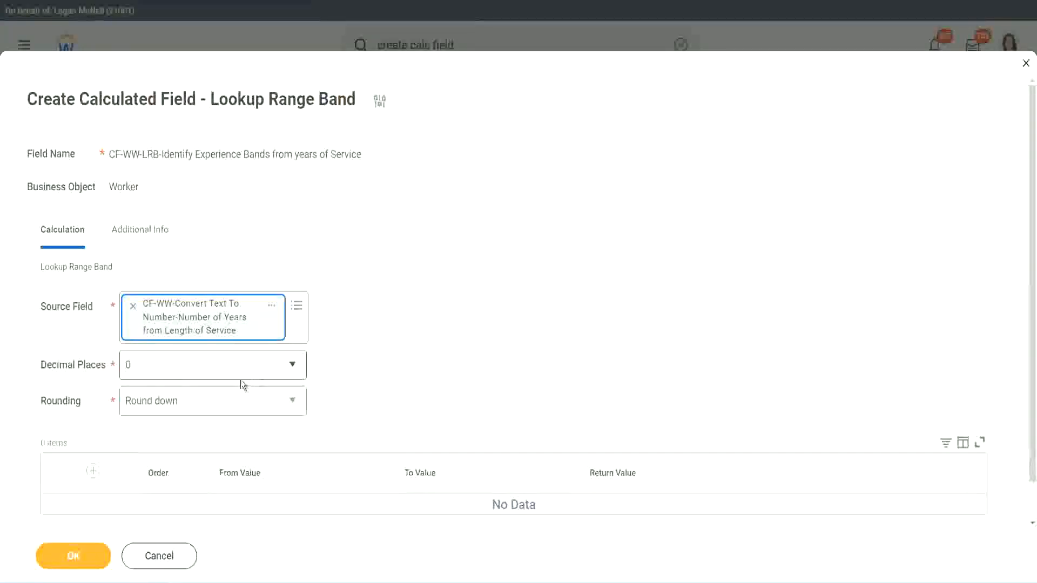
# Review the decimal places options, keeping 0, and set the rounding to Round
pyautogui.click(202, 371)
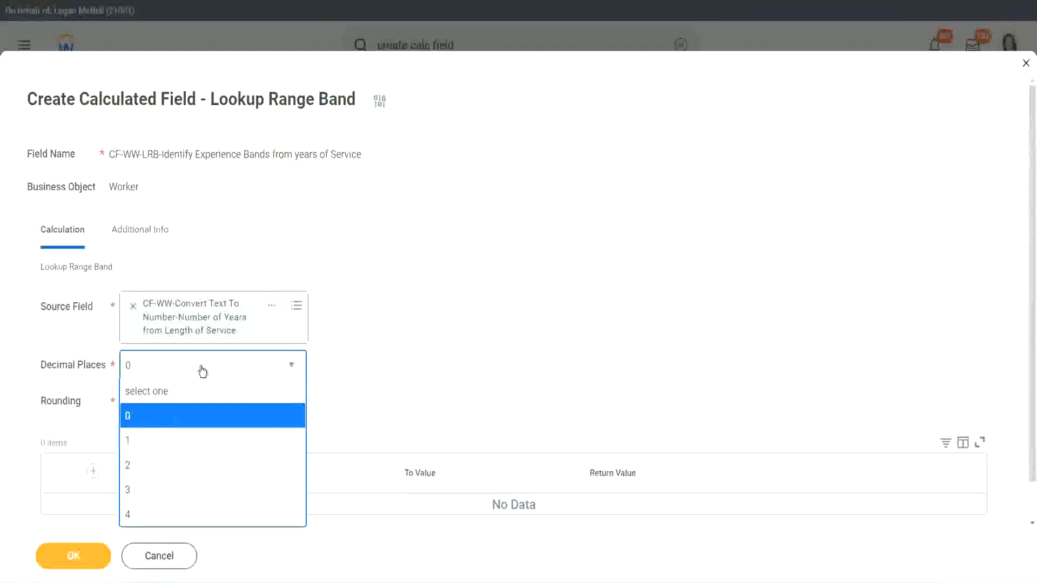
pyautogui.click(404, 355)
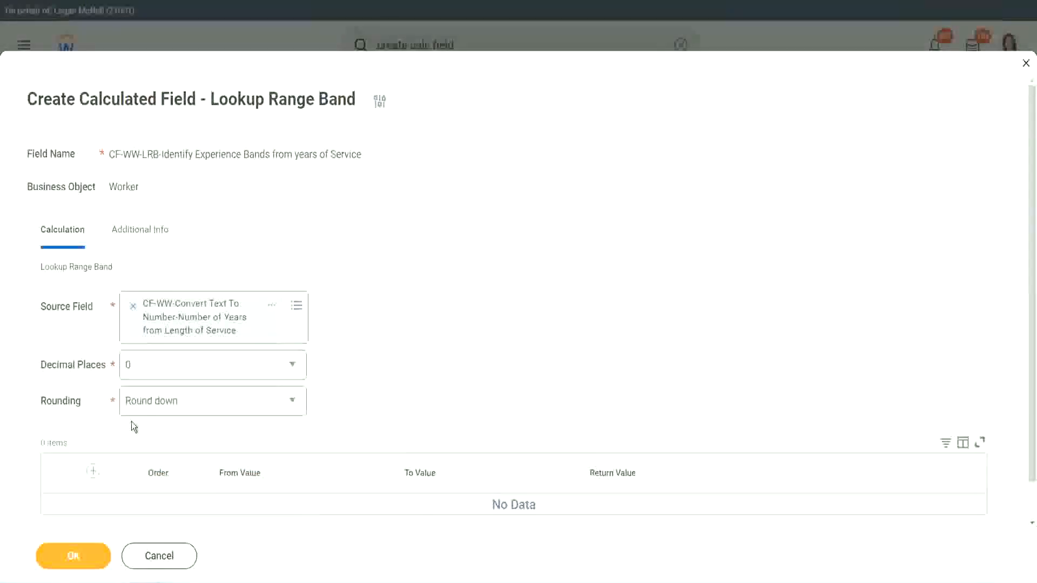
pyautogui.click(166, 405)
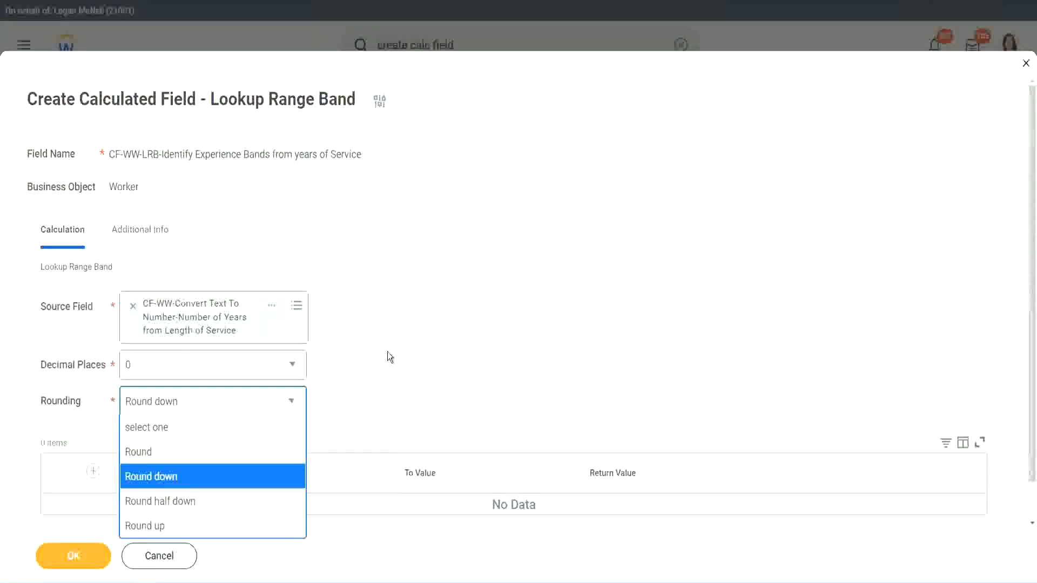
pyautogui.click(365, 397)
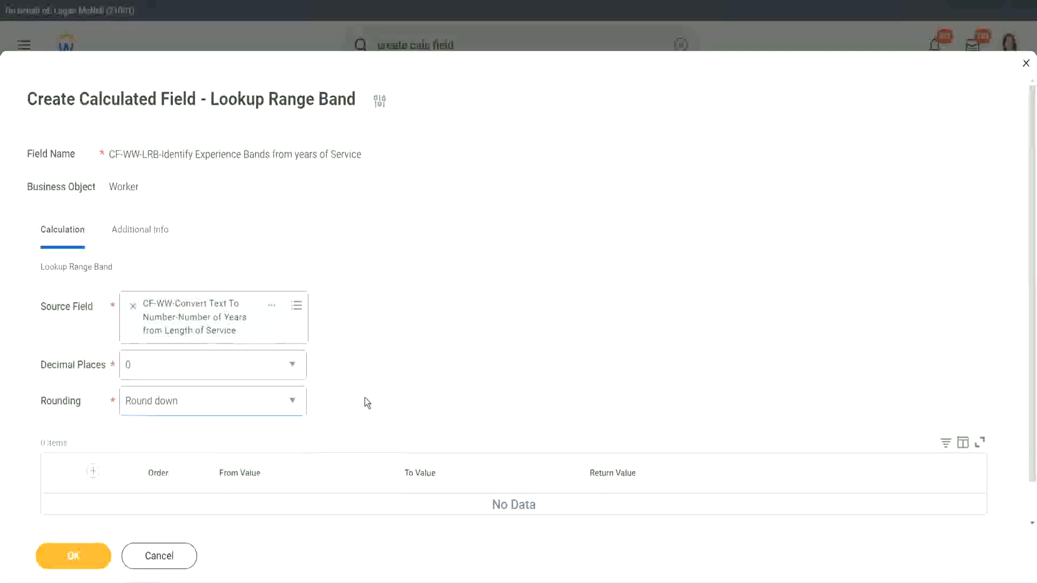
pyautogui.click(177, 408)
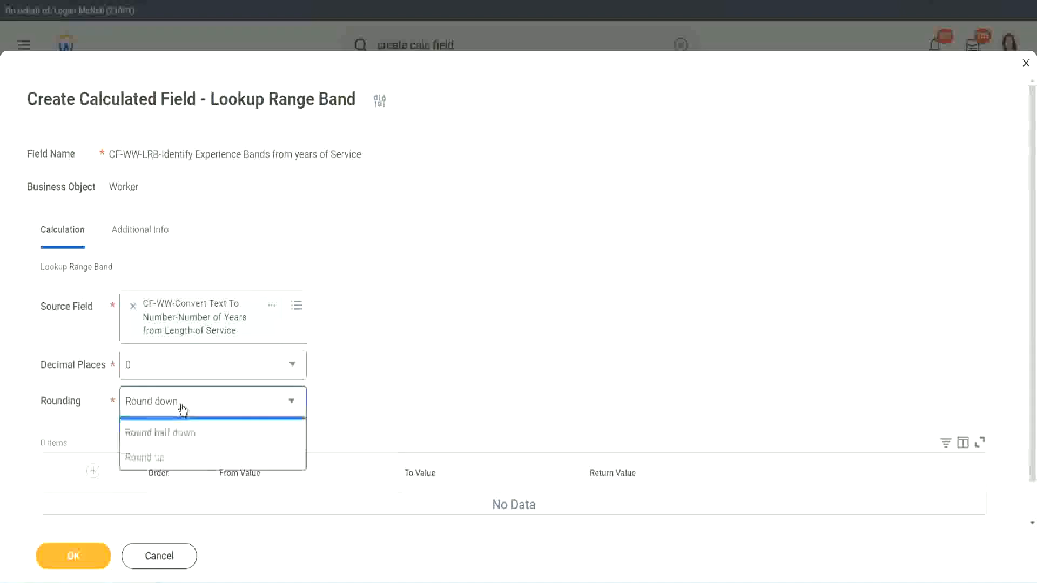
pyautogui.click(178, 450)
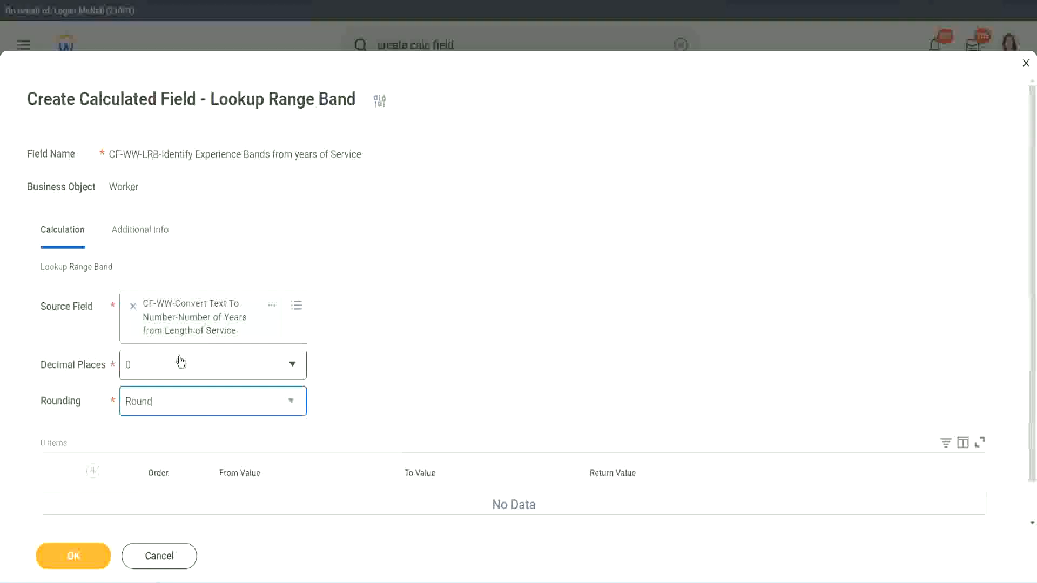
# Add a range row from 0 to 7 with the return value Amateur
pyautogui.click(95, 473)
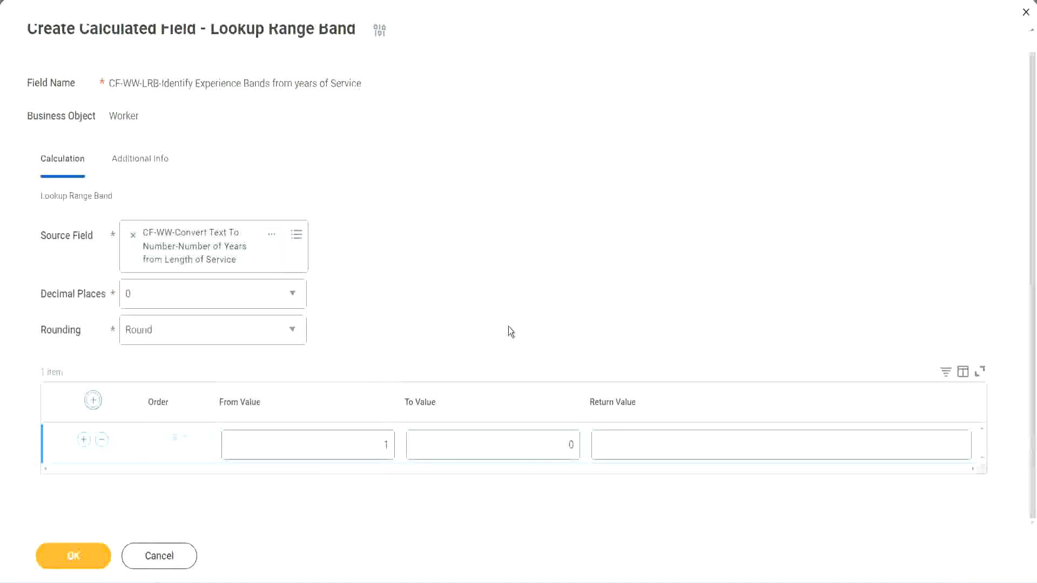
pyautogui.click(380, 448)
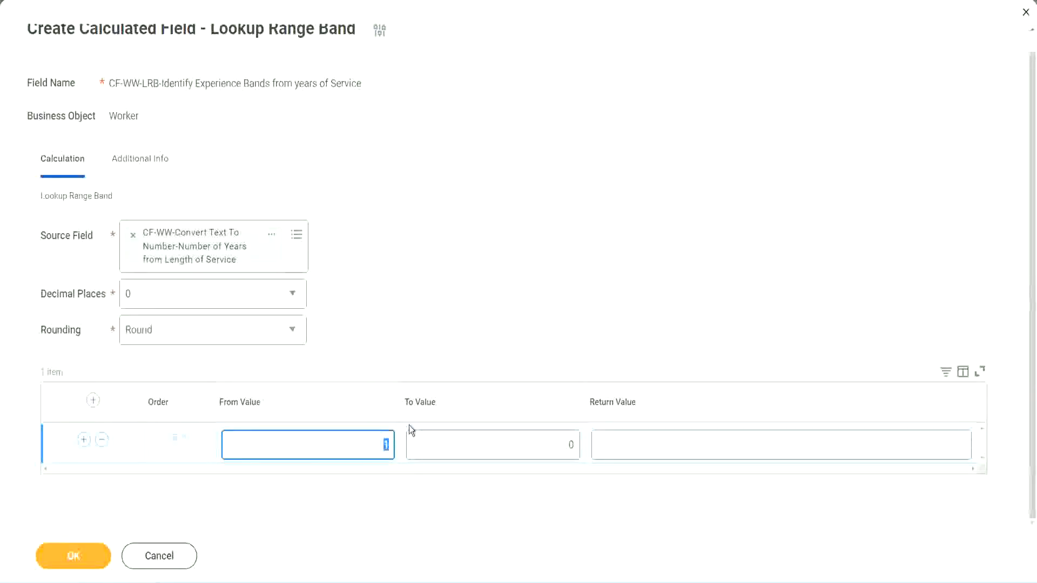
pyautogui.write('0')
pyautogui.press('Tab')
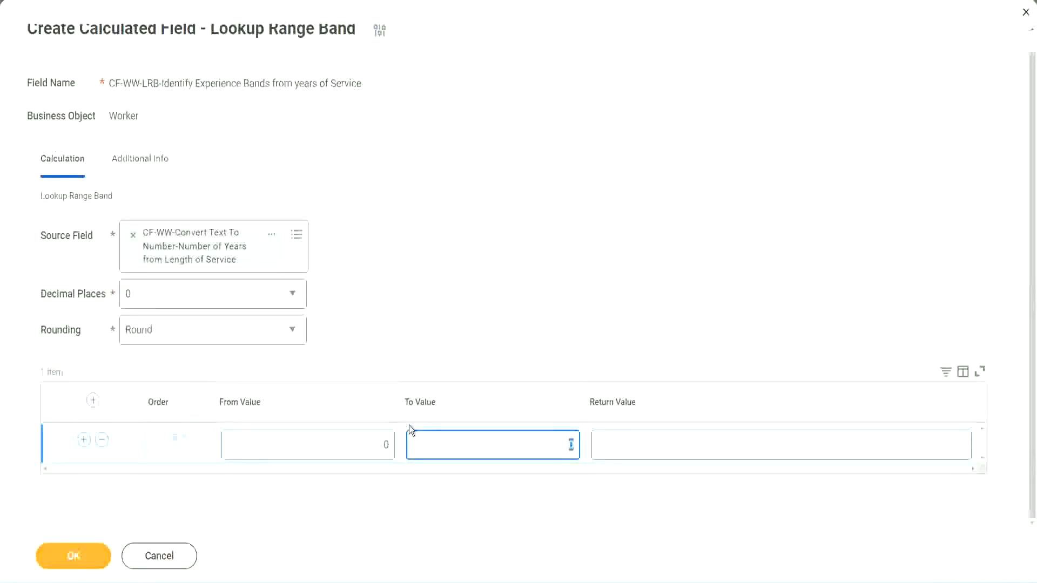
pyautogui.write('7')
pyautogui.press('Tab')
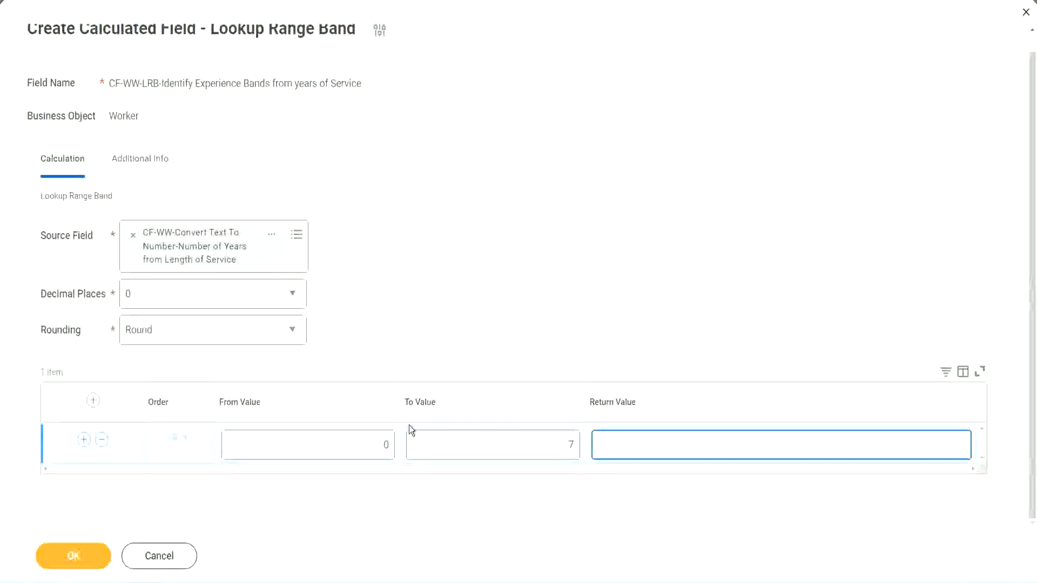
pyautogui.write('Amateur')
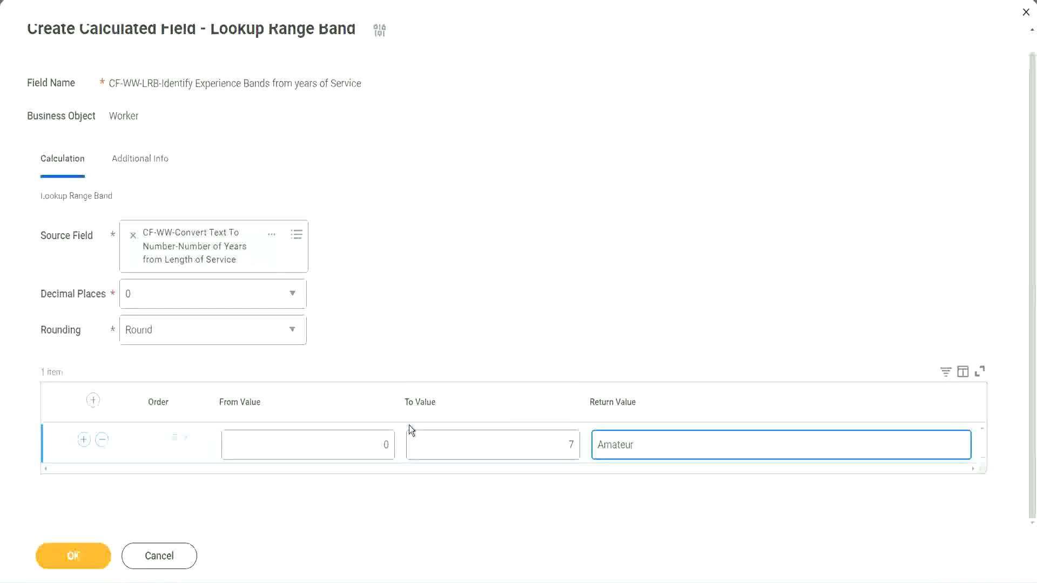
pyautogui.click(359, 455)
pyautogui.click(555, 436)
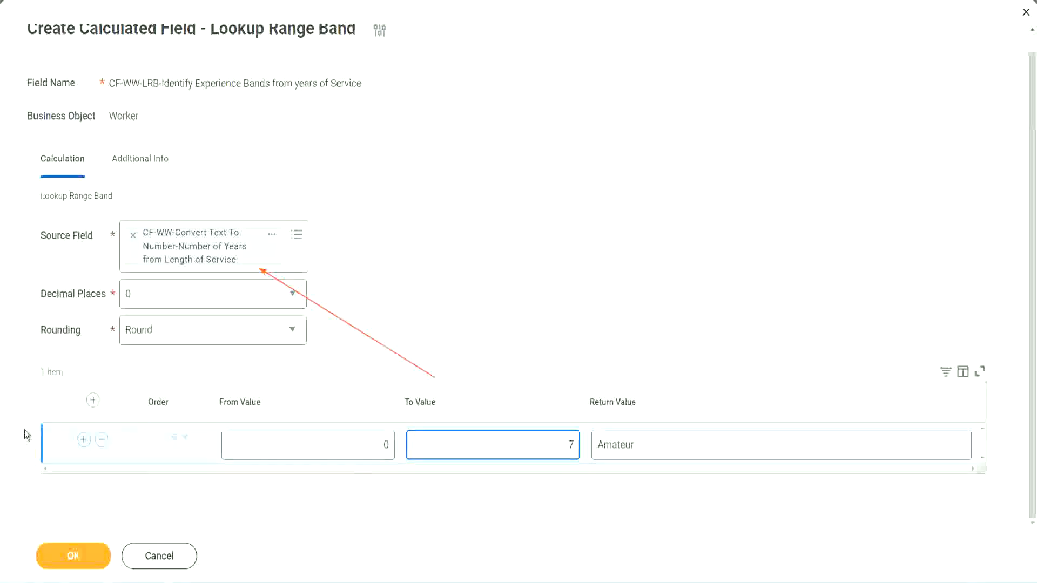
# Add a second range row from 8 to 15 with the return value Experienced
pyautogui.click(84, 440)
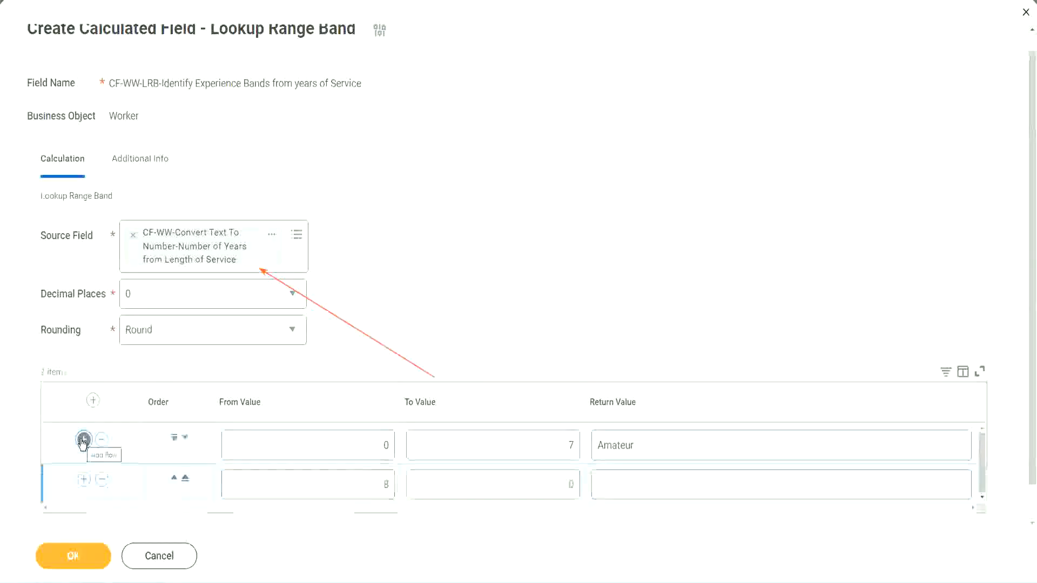
pyautogui.click(396, 487)
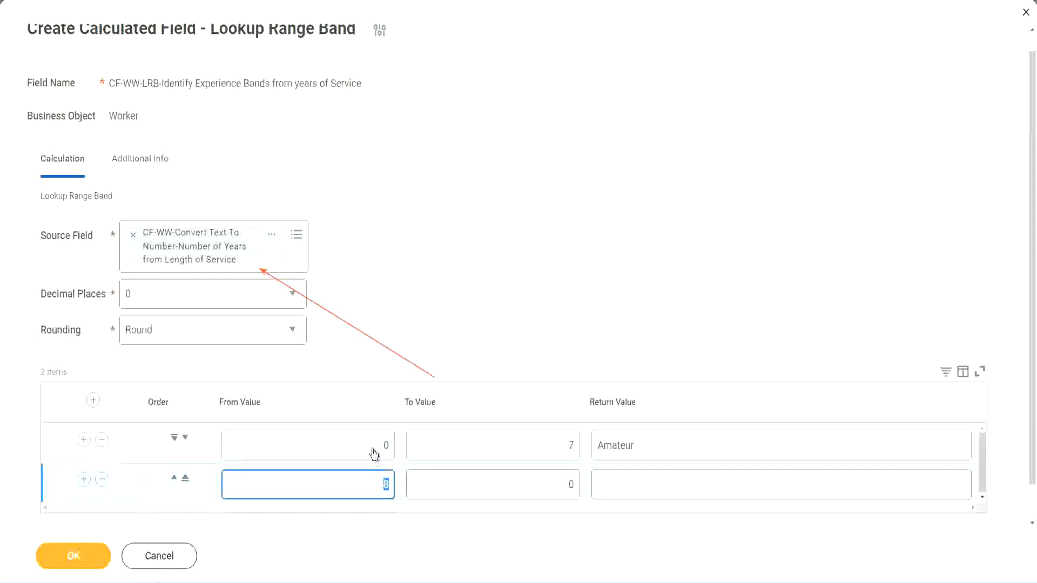
pyautogui.click(568, 446)
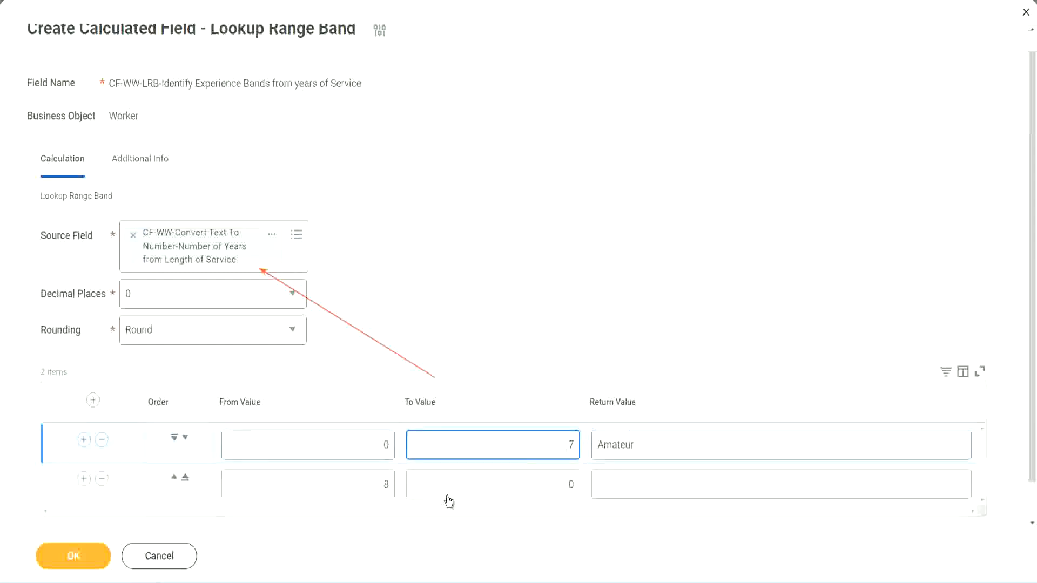
pyautogui.click(367, 489)
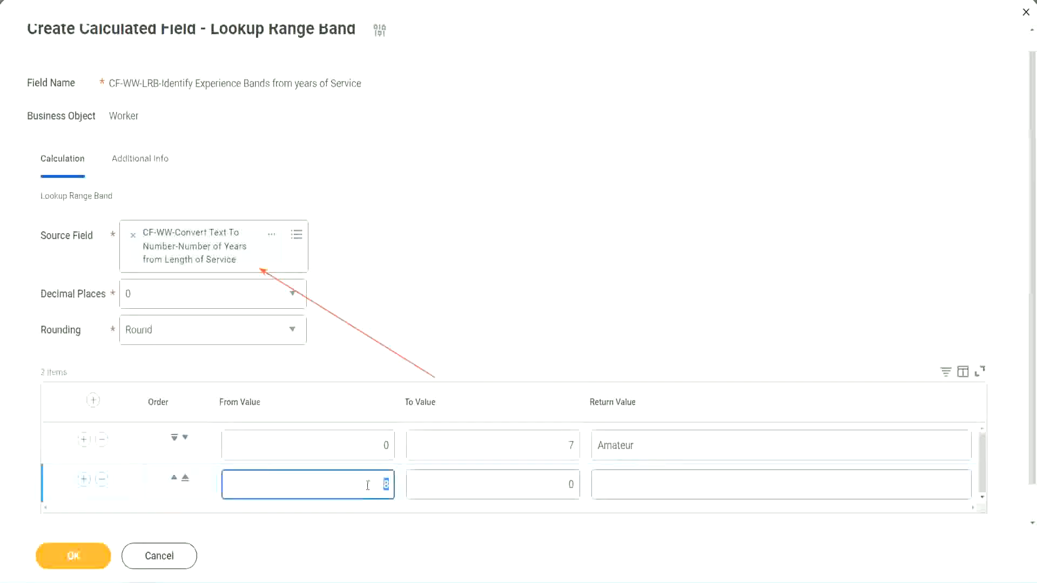
pyautogui.click(561, 485)
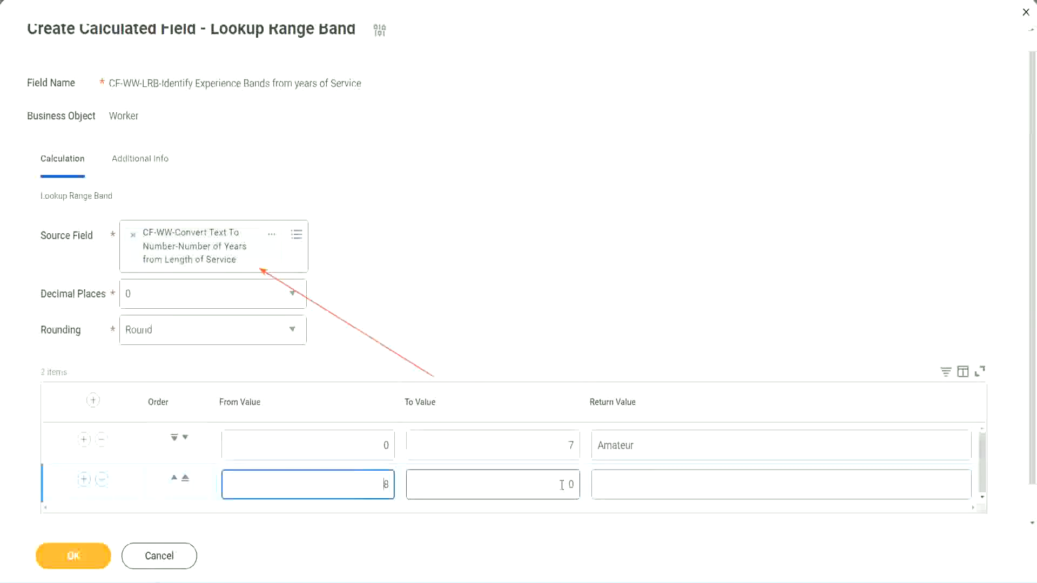
pyautogui.click(561, 484)
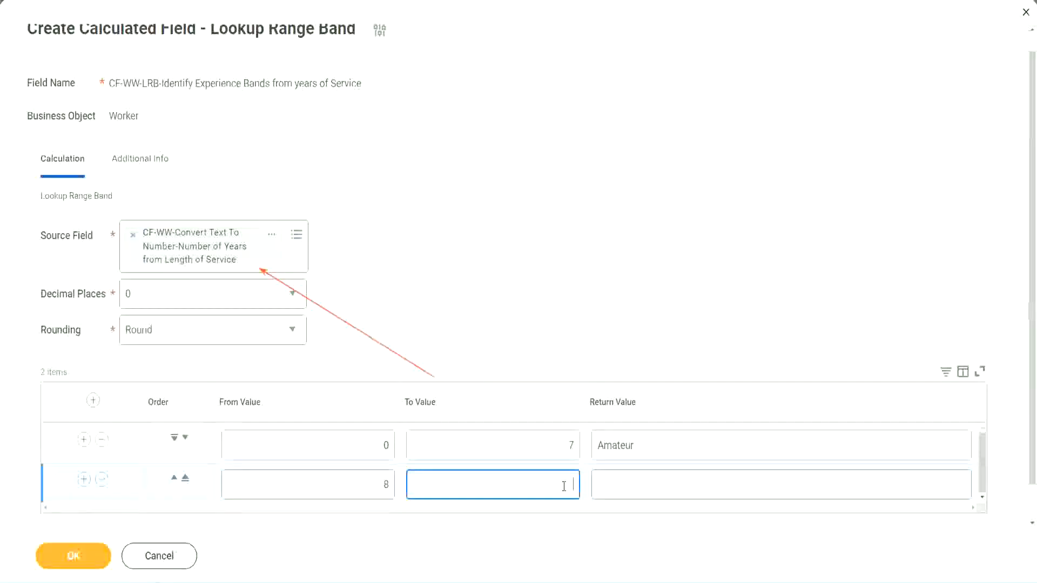
pyautogui.write('15')
pyautogui.click(640, 482)
pyautogui.write('Ex')
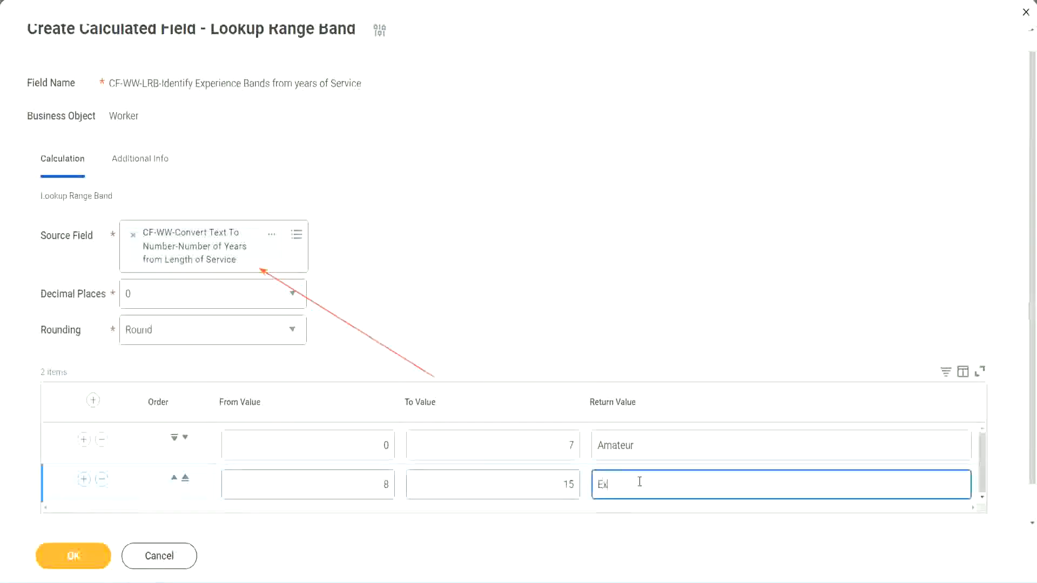
pyautogui.write('perienced')
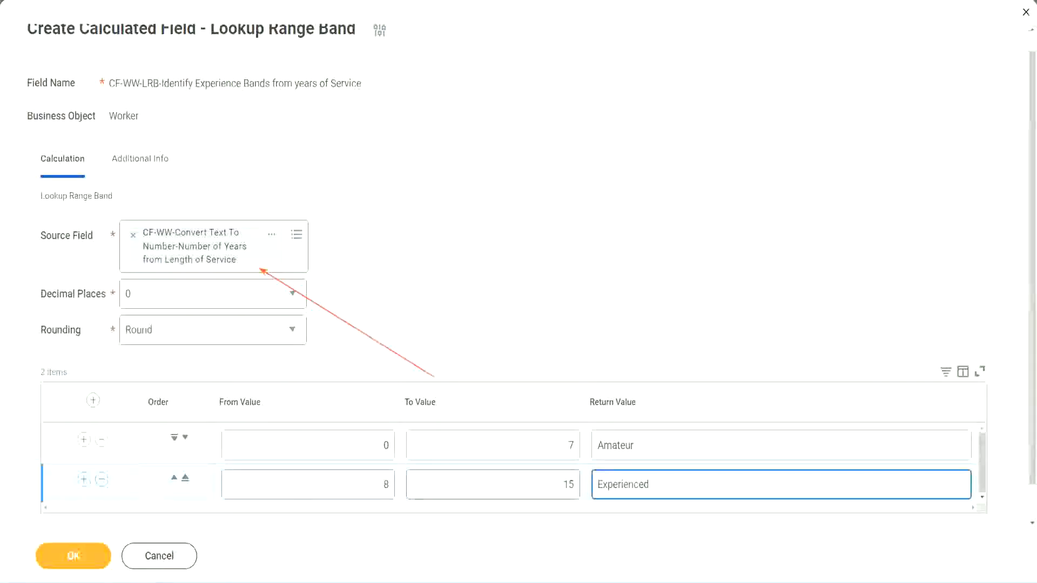
# Add a third range row from 16 to 30 with the return value Senior
pyautogui.click(84, 479)
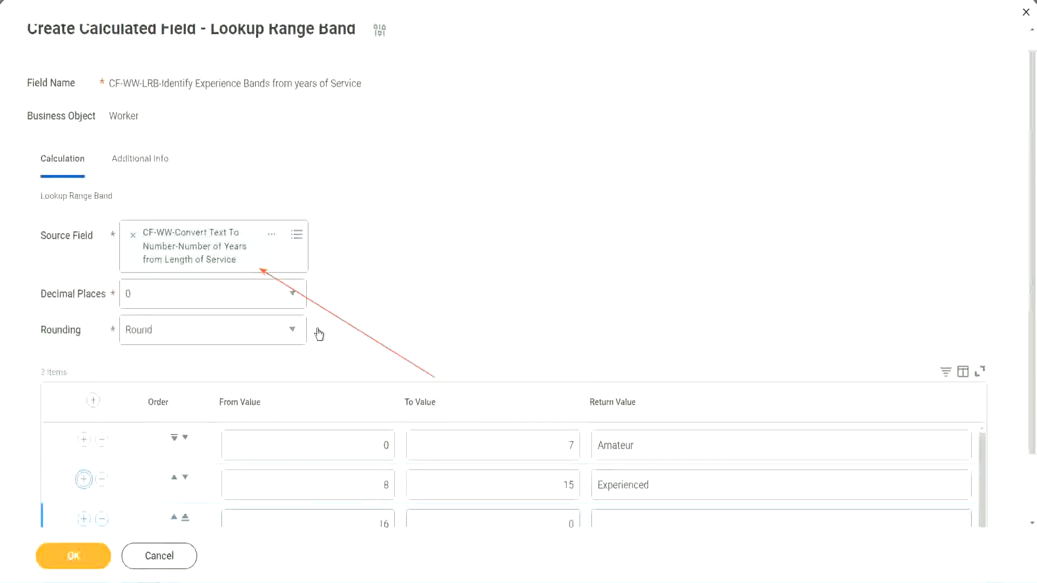
pyautogui.scroll(-2, 446, 326)
pyautogui.click(366, 449)
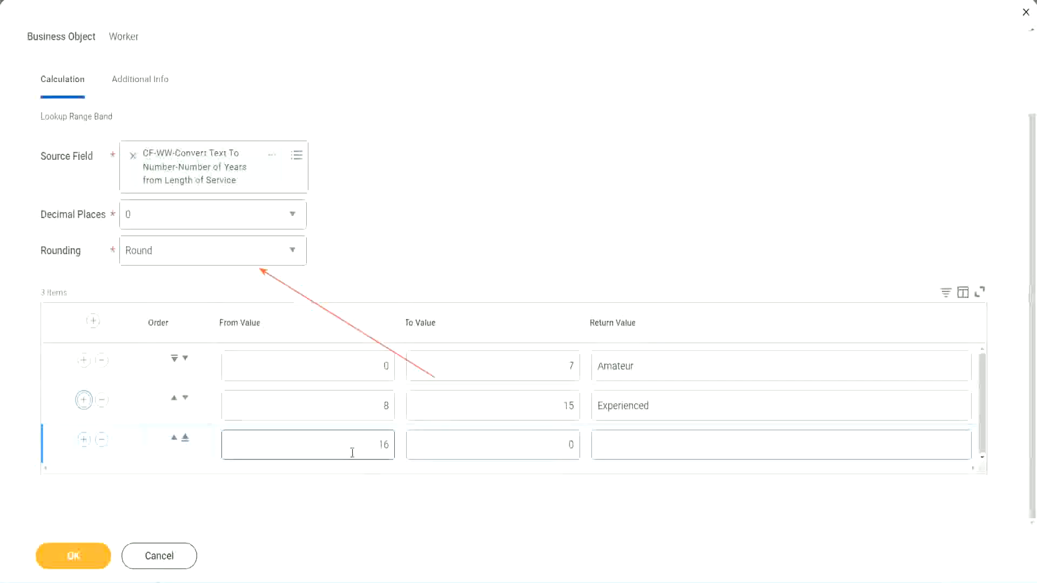
pyautogui.click(521, 445)
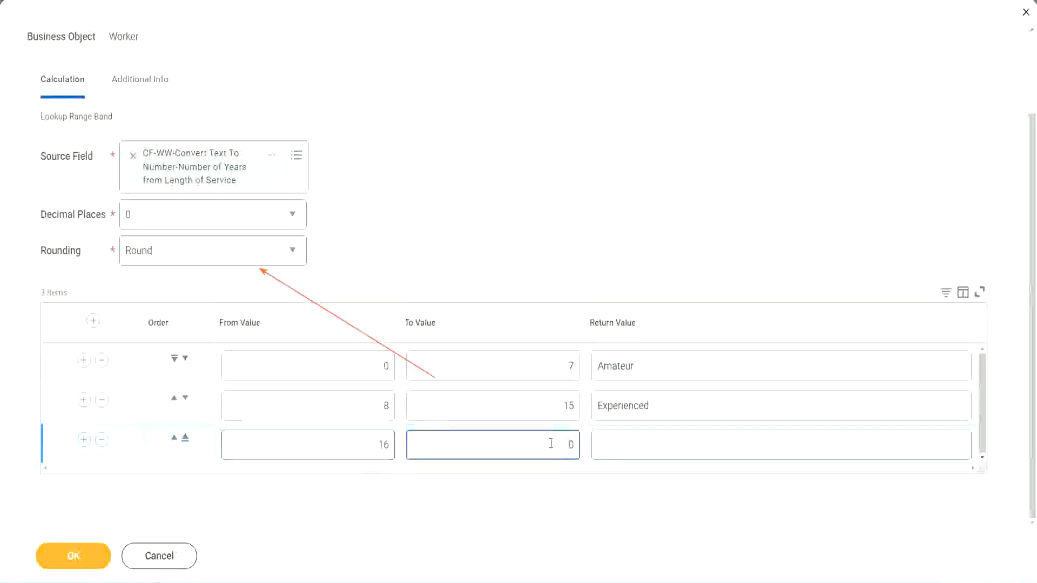
pyautogui.write('3')
pyautogui.press('Tab')
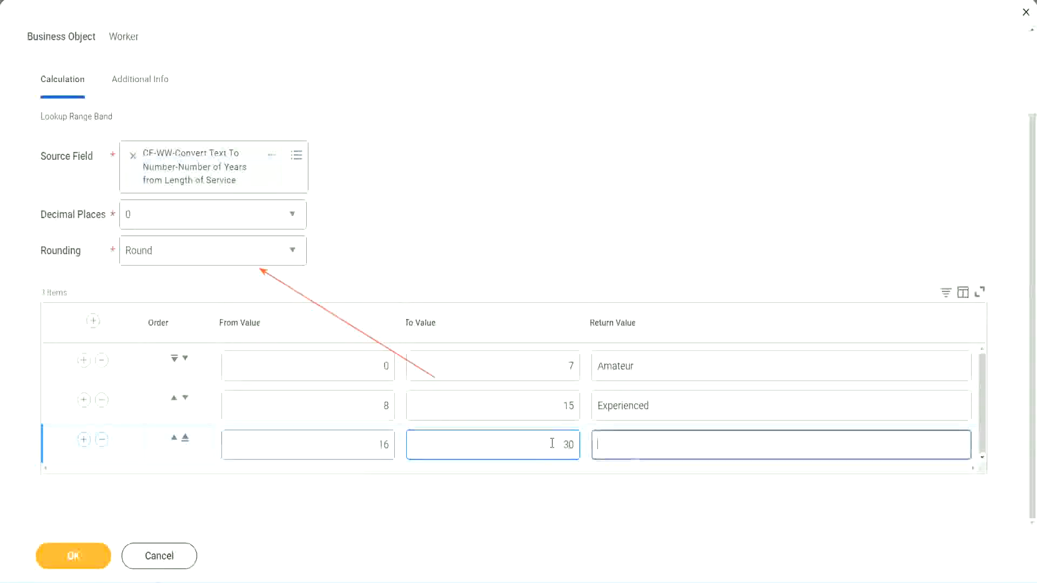
pyautogui.write('L')
pyautogui.press('BackSpace')
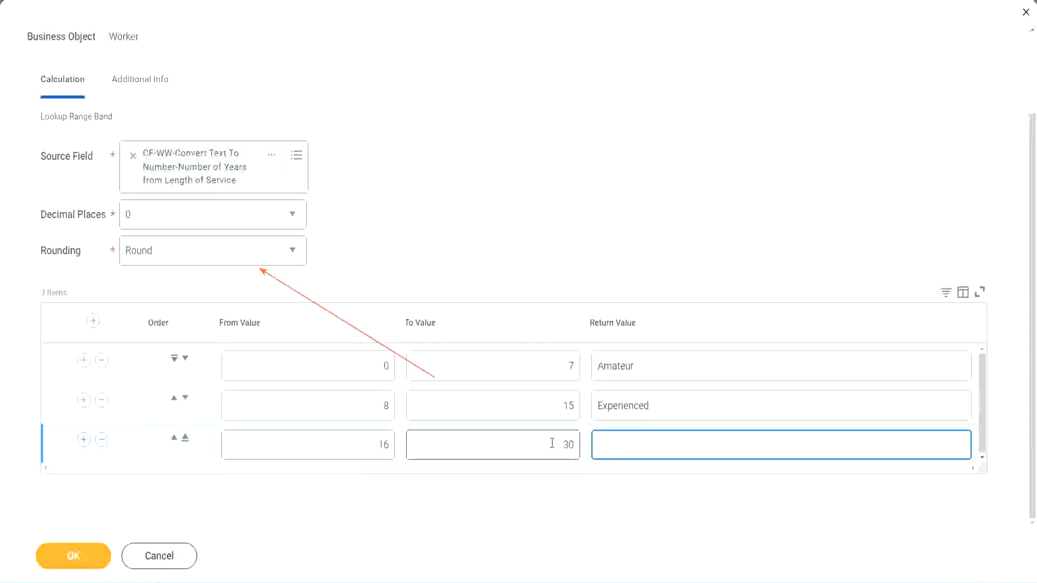
pyautogui.write('Senior')
# Add a fourth range row from 31 to 1000 with the return value Legend
pyautogui.click(82, 440)
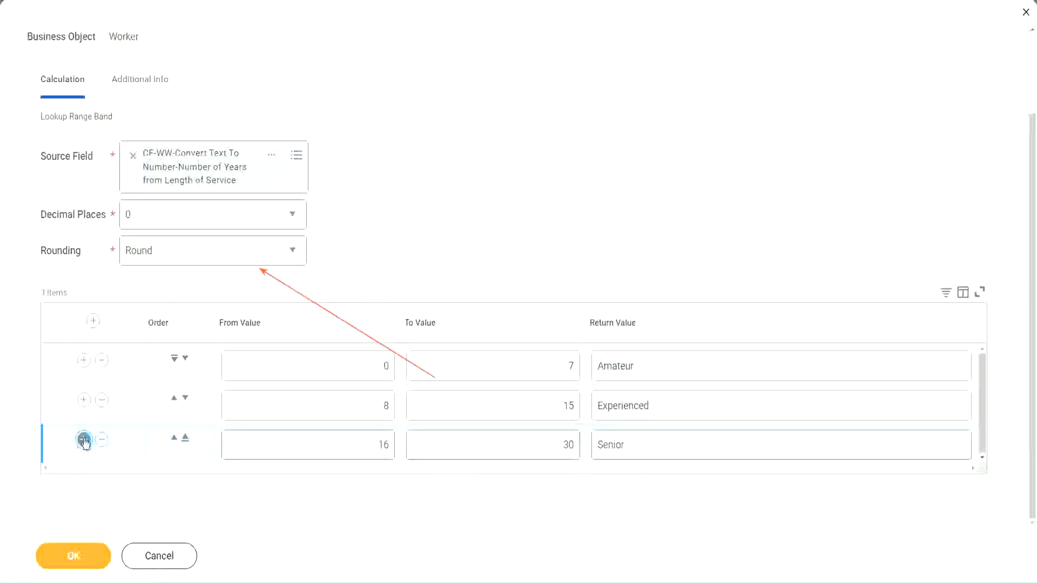
pyautogui.scroll(-1, 196, 411)
pyautogui.click(341, 440)
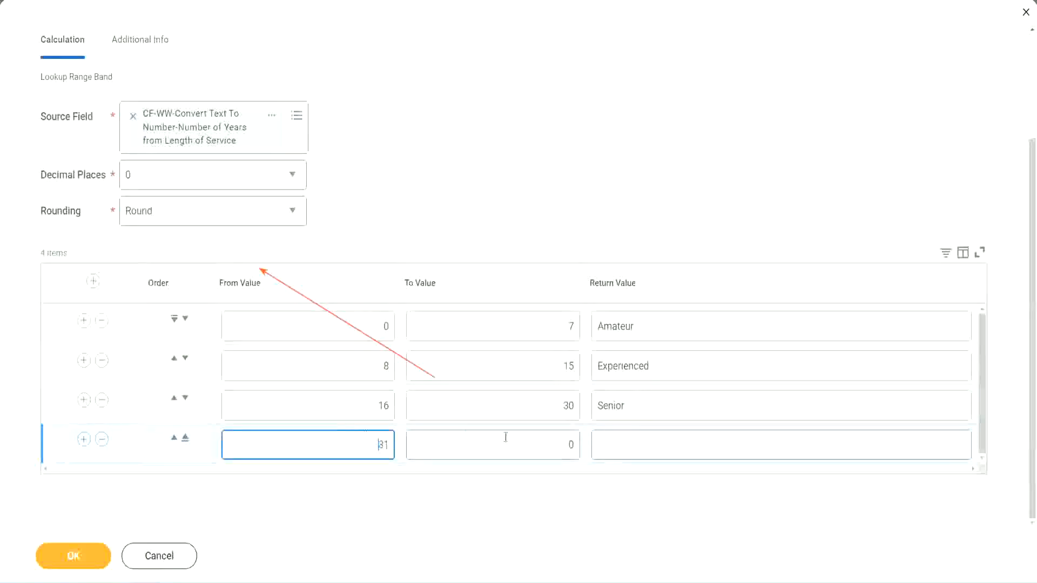
pyautogui.click(559, 444)
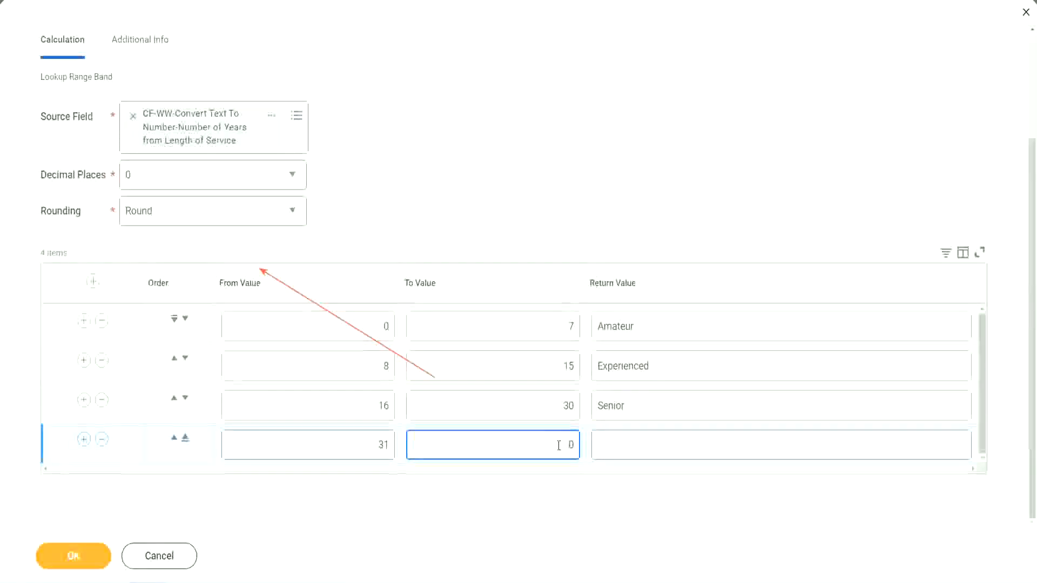
pyautogui.write('1000')
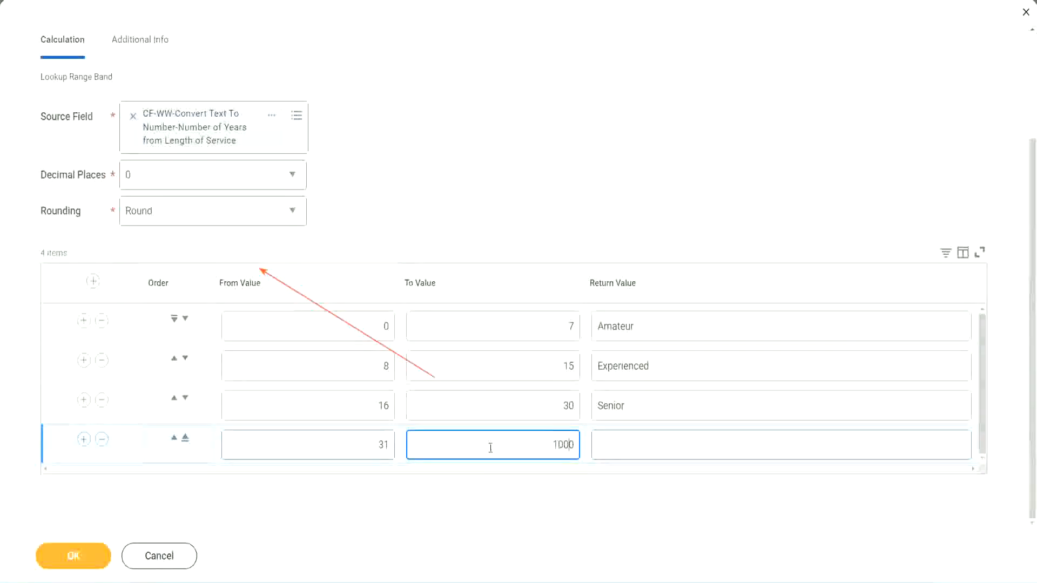
pyautogui.moveTo(539, 438); pyautogui.dragTo(600, 440)
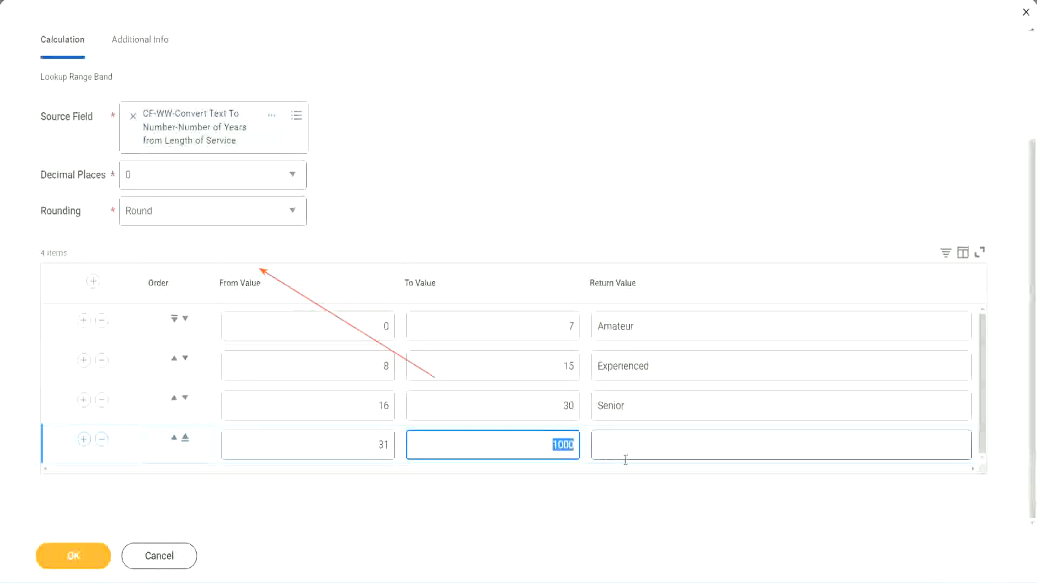
pyautogui.click(549, 441)
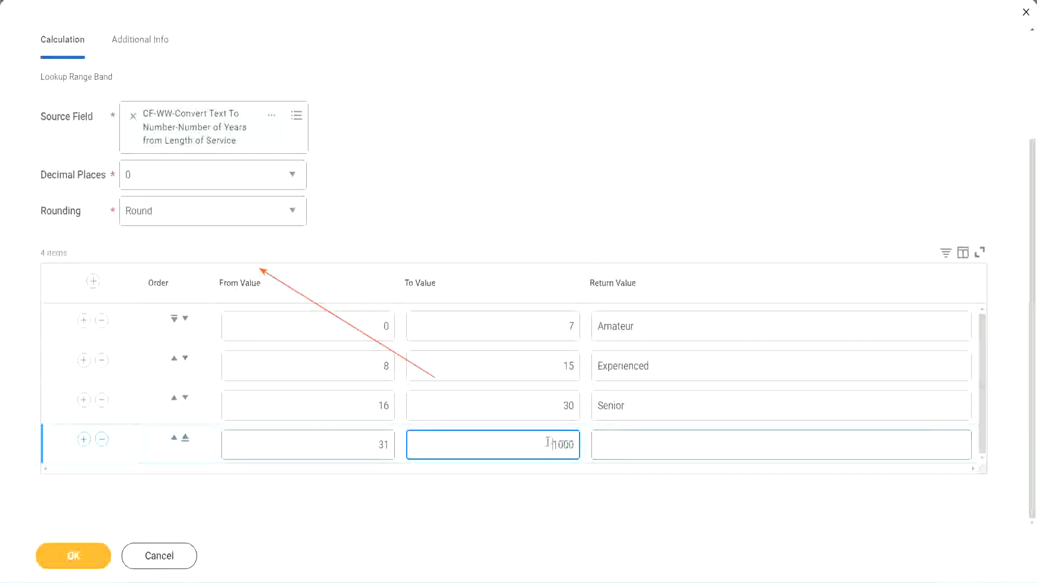
pyautogui.moveTo(544, 442); pyautogui.dragTo(581, 442)
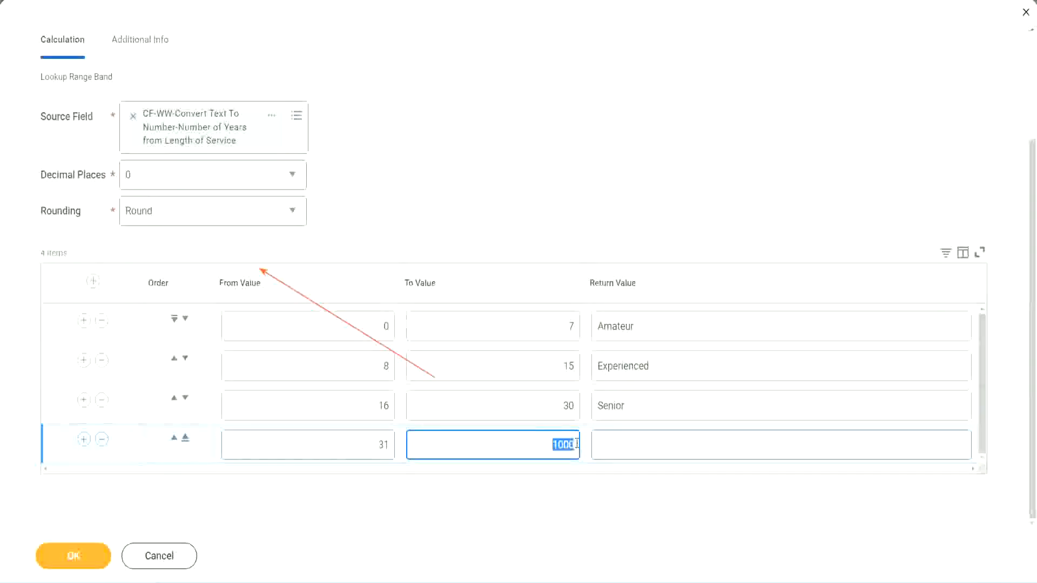
pyautogui.click(647, 445)
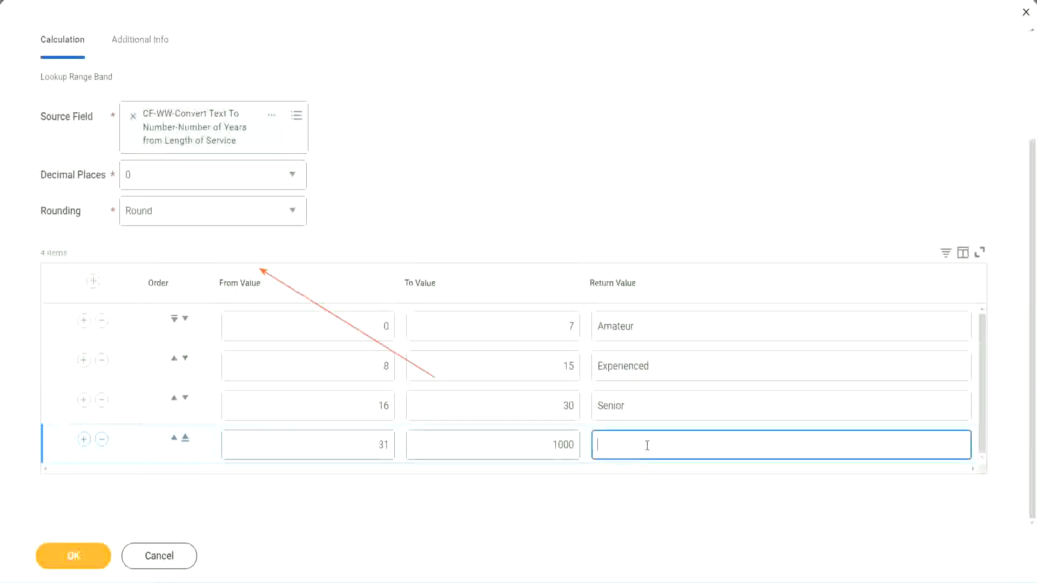
pyautogui.write('Legend')
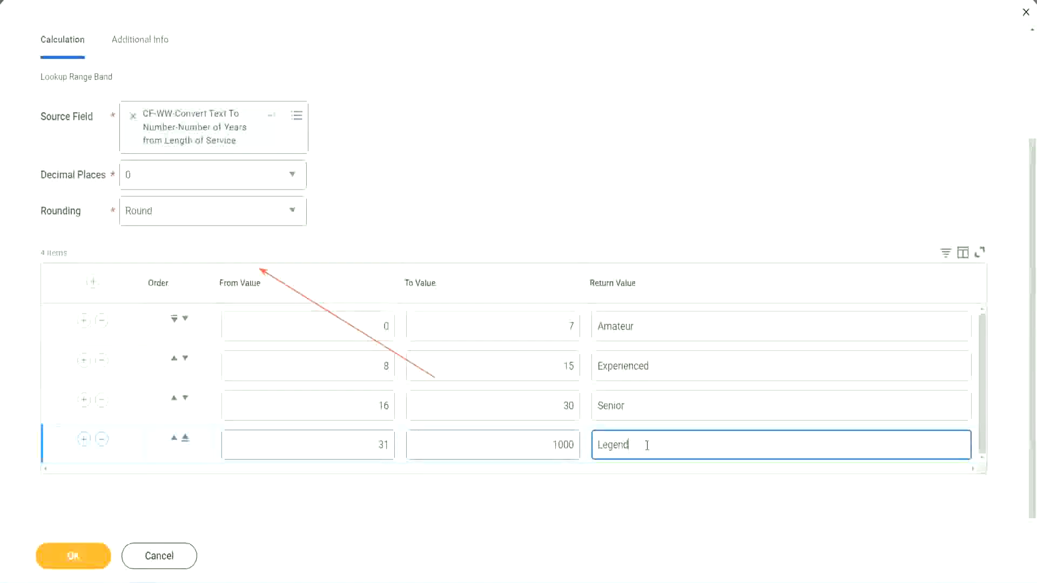
# Review the from, to and return values of the four experience band rows
pyautogui.click(483, 178)
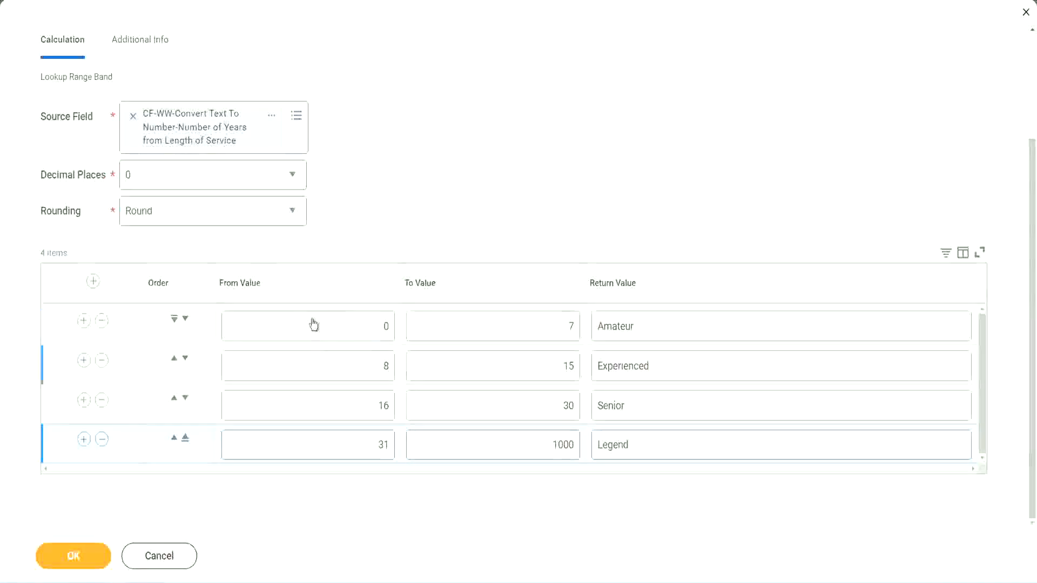
pyautogui.doubleClick(671, 326)
pyautogui.doubleClick(670, 366)
pyautogui.doubleClick(652, 413)
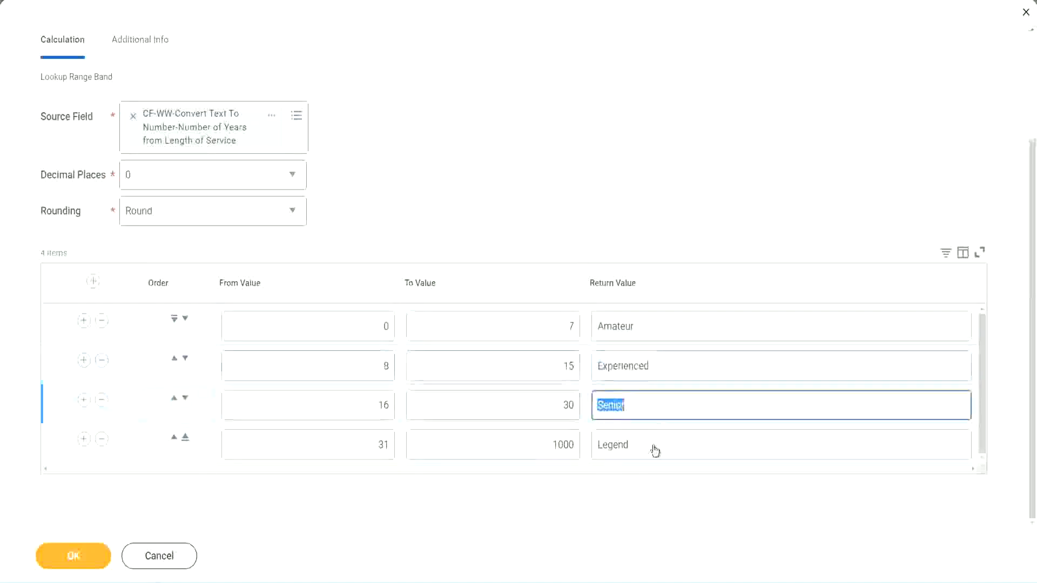
pyautogui.doubleClick(653, 445)
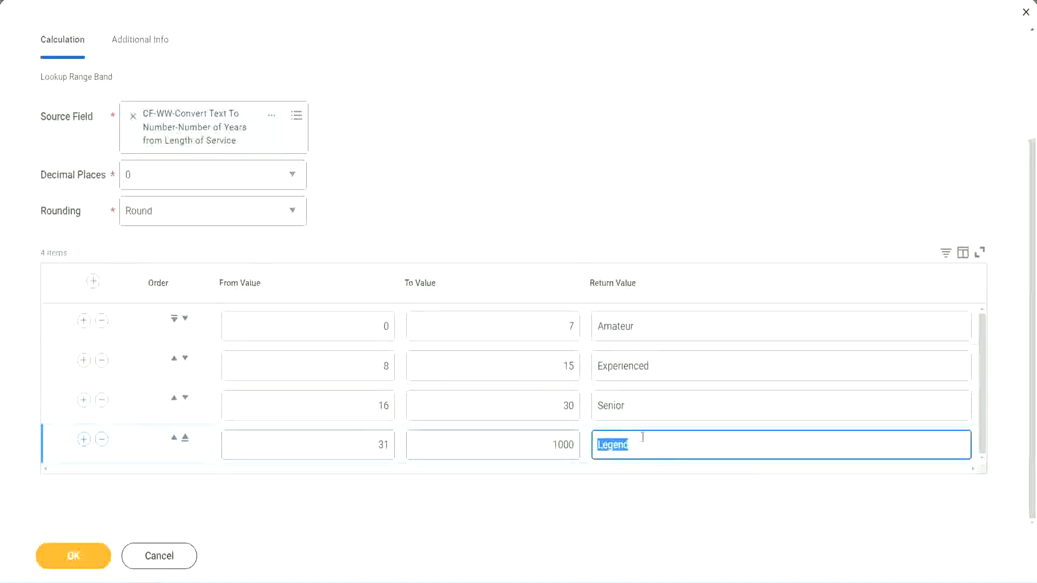
pyautogui.doubleClick(331, 331)
pyautogui.doubleClick(531, 319)
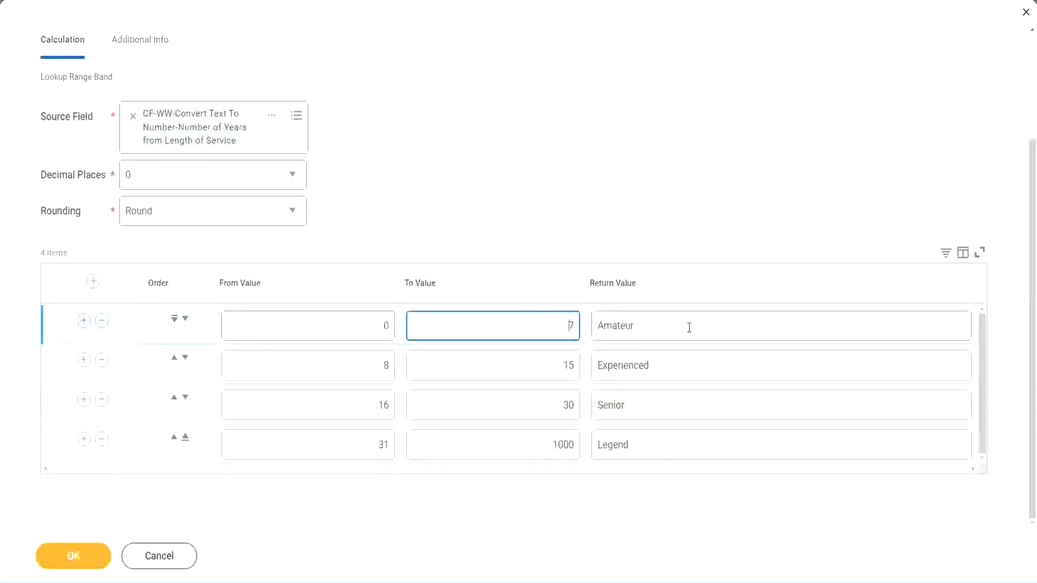
pyautogui.doubleClick(688, 326)
pyautogui.doubleClick(675, 364)
pyautogui.doubleClick(657, 410)
pyautogui.doubleClick(651, 444)
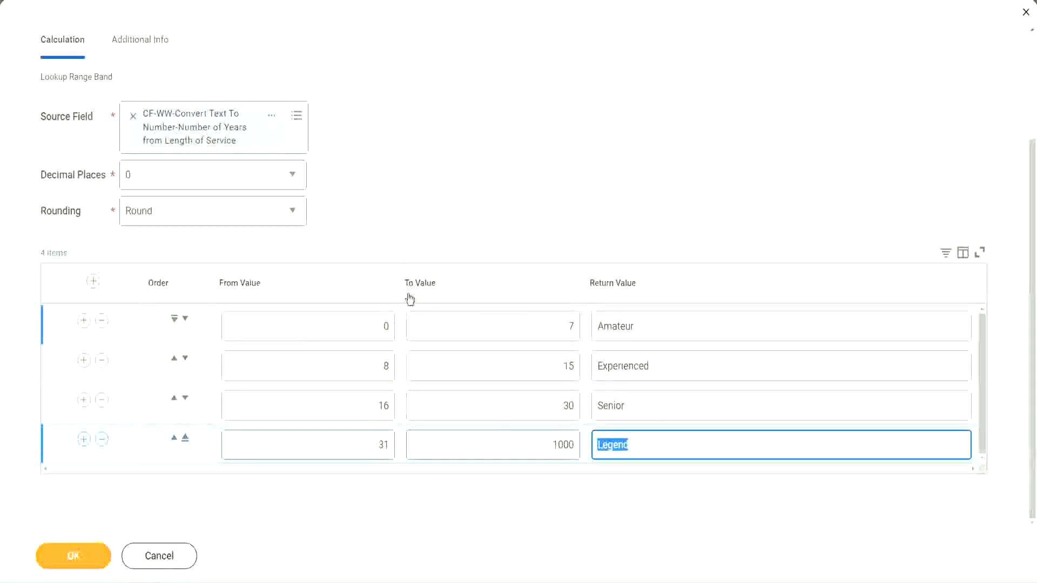
pyautogui.click(480, 227)
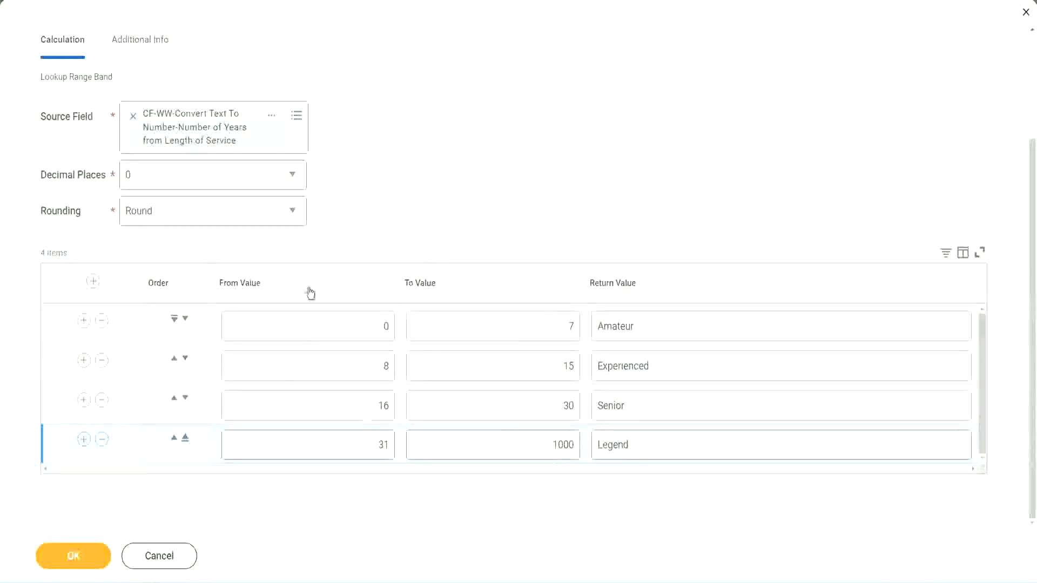
# Save the Lookup Range Band calculated field and open the options of its name link on the confirmation page
pyautogui.click(71, 553)
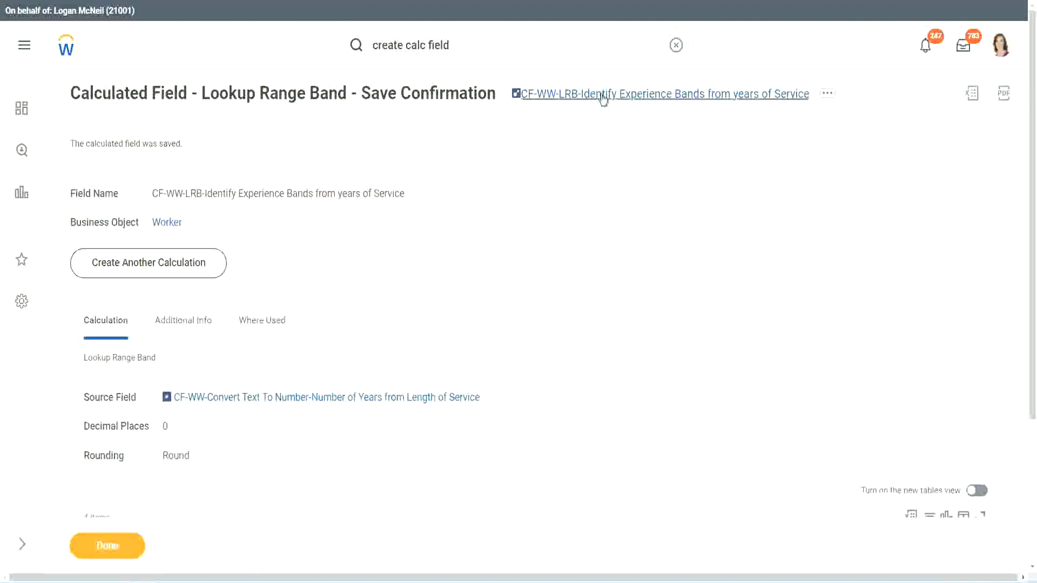
pyautogui.rightClick(606, 98)
pyautogui.click(614, 160)
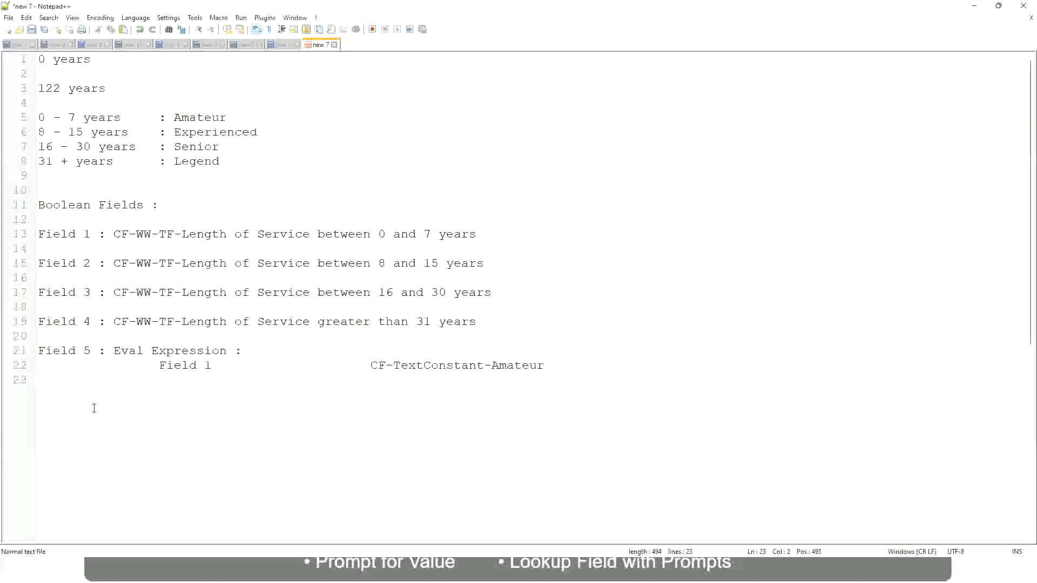
# In the Notepad++ notes, add the amount 10,000 USD a few lines below the Field 5 entry
pyautogui.press('Return')
pyautogui.press('Return')
pyautogui.press('Return')
pyautogui.press('Left')
pyautogui.write('10,000 USD')
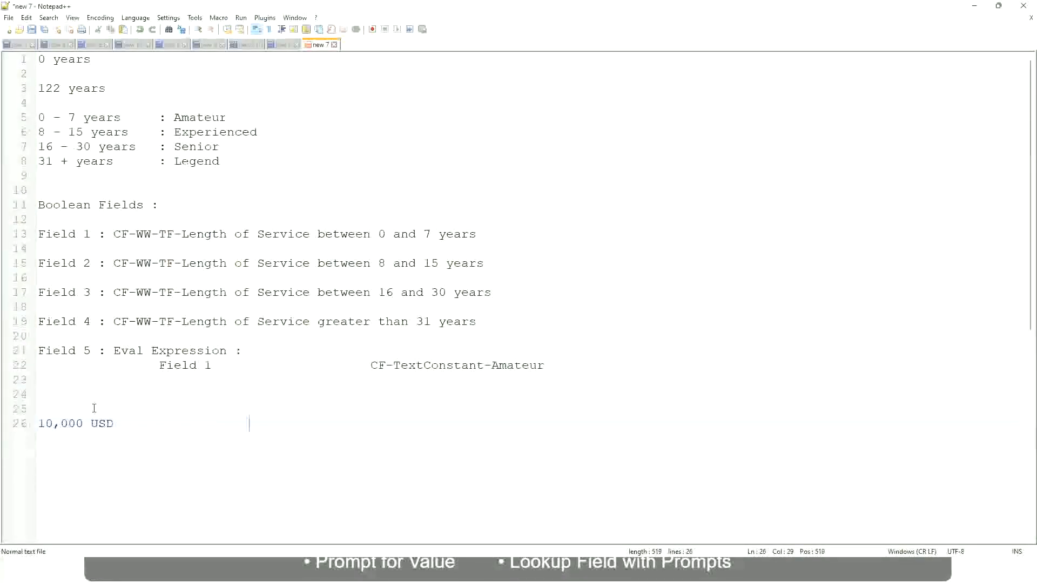
# Add the amount 1,000,000 USD further along the same line as 10,000 USD
pyautogui.write('   \t\t\t\t1,000,000')
pyautogui.press('Left')
pyautogui.press('Left')
pyautogui.press('Left')
pyautogui.press('Left')
pyautogui.press('Left')
pyautogui.press('Left')
pyautogui.press('Left')
pyautogui.press('Left')
pyautogui.press('Left')
pyautogui.press('Right')
pyautogui.press('Right')
pyautogui.press('Right')
pyautogui.press('Right')
pyautogui.press('Right')
pyautogui.press('Right')
pyautogui.press('Right')
pyautogui.press('Right')
pyautogui.press('Right')
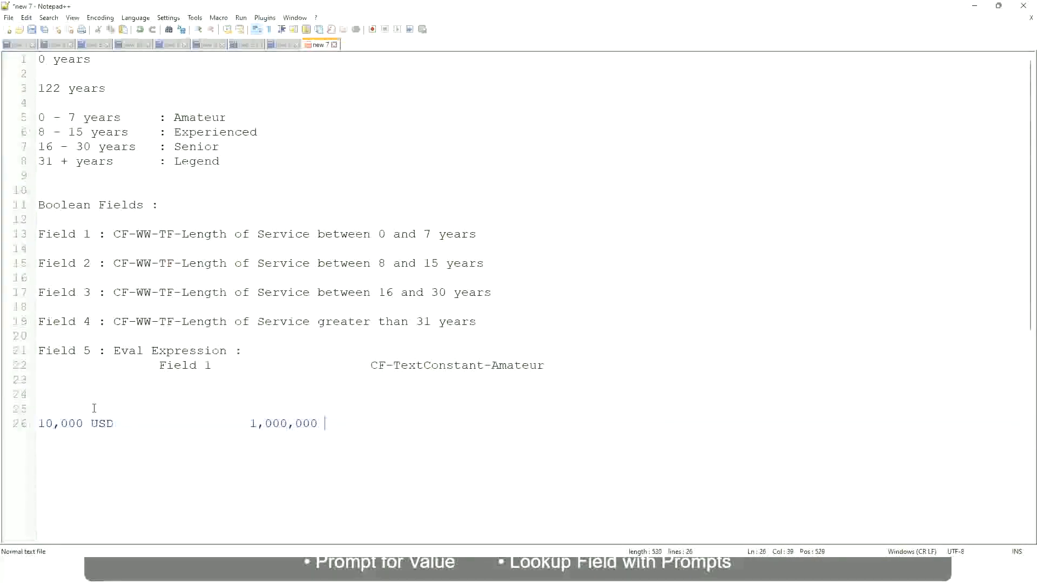
pyautogui.write('USD')
# Add the band line "10 - 50,000 : Low" below the USD amounts, followed by blank lines
pyautogui.press('Return')
pyautogui.press('Return')
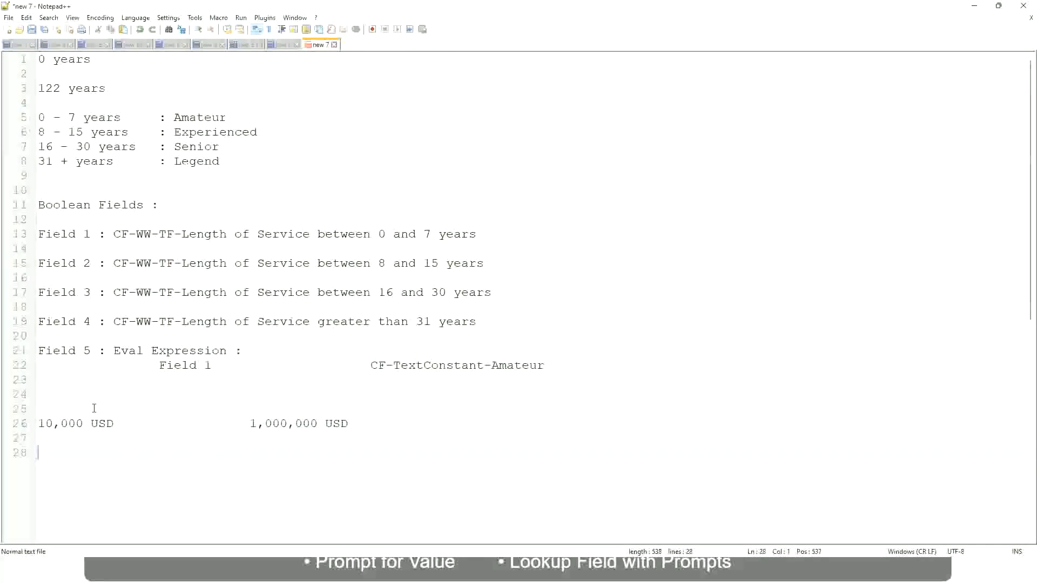
pyautogui.write('10 - 50,000')
pyautogui.press('Tab')
pyautogui.write(': Low')
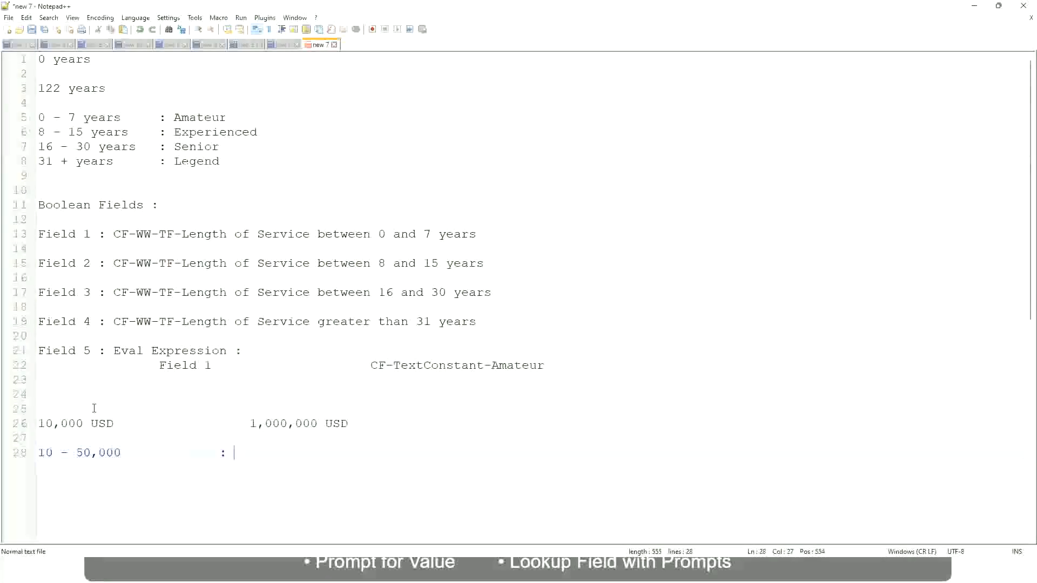
pyautogui.press('Return')
pyautogui.press('Return')
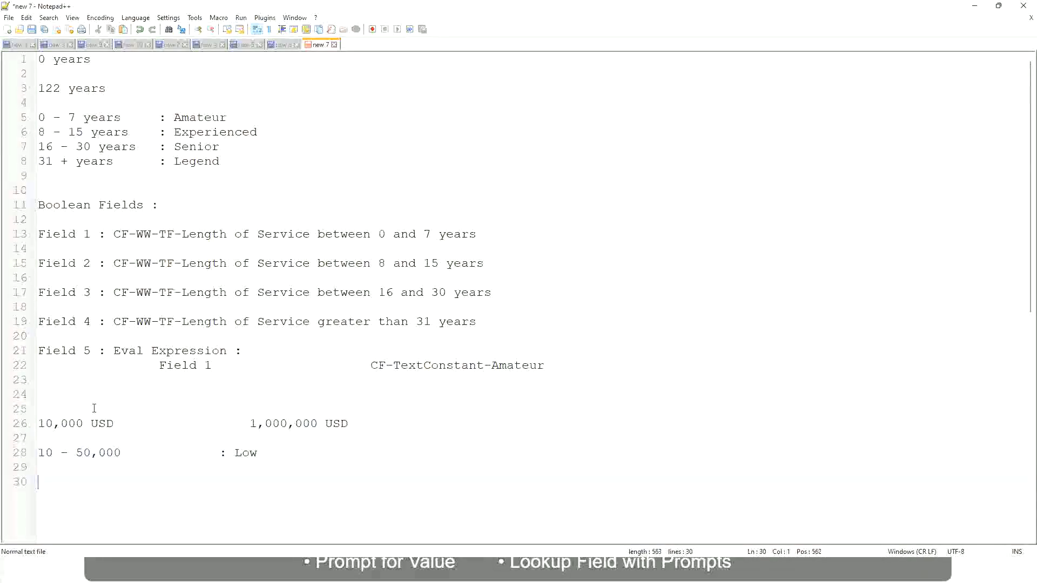
# Add the band line "50,001 - 150,000 : Medium" directly below the Low band, aligning its label with Low
pyautogui.press('Up')
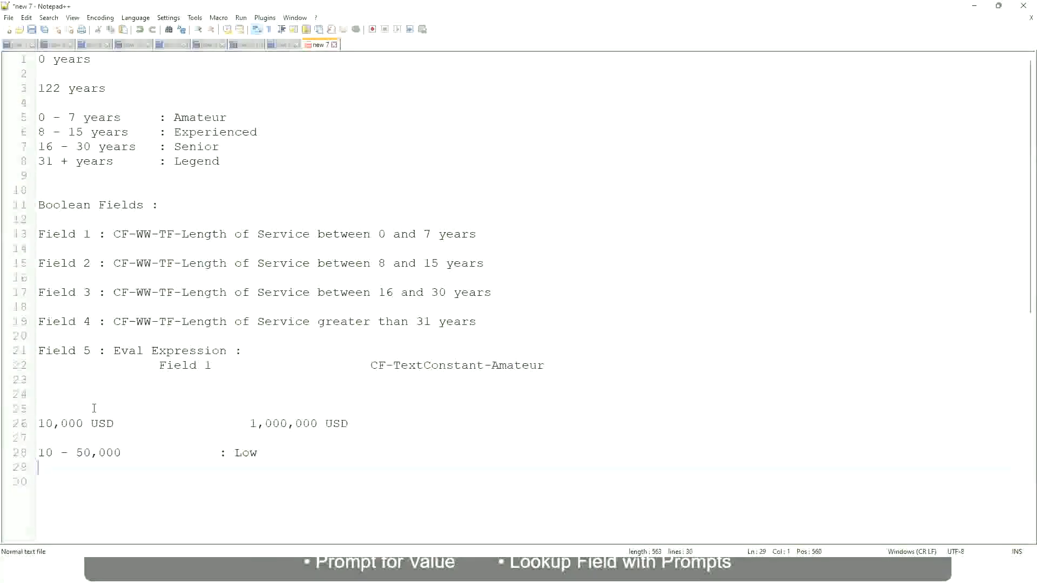
pyautogui.write('50,001 - 150,000')
pyautogui.press('Tab')
pyautogui.press('Tab')
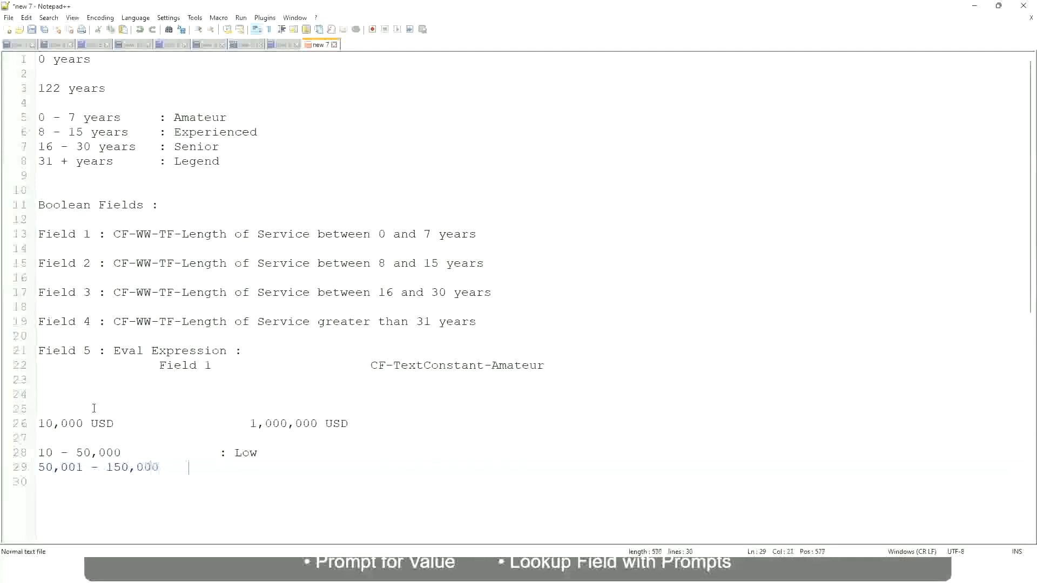
pyautogui.write(': Med')
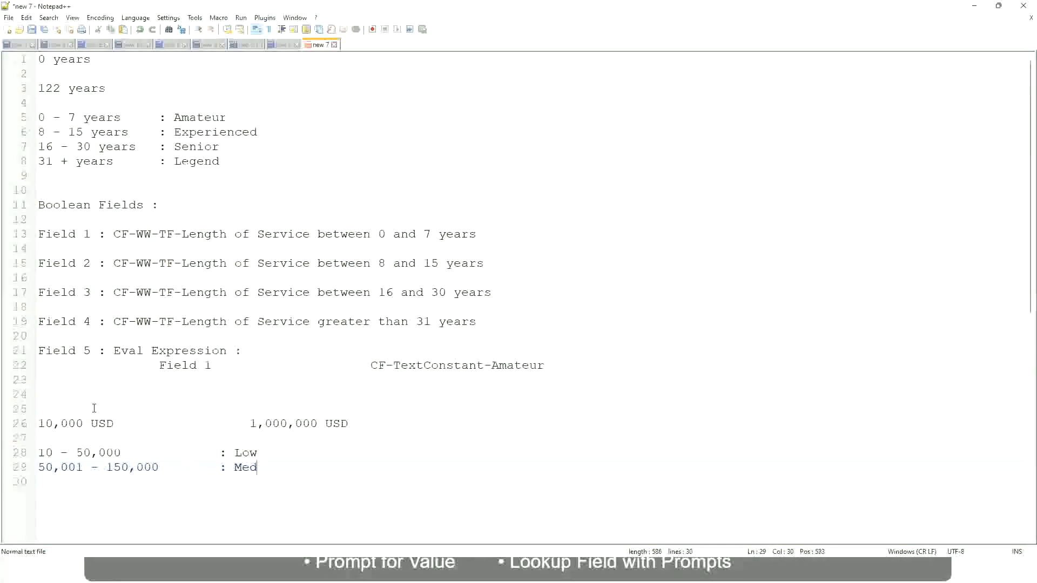
pyautogui.write('ium')
# Add the band line "> 150,000 : High" below the Medium band, aligning its label with the others
pyautogui.press('Return')
pyautogui.write('> 150,000')
pyautogui.press('Tab')
pyautogui.press('Tab')
pyautogui.press('Tab')
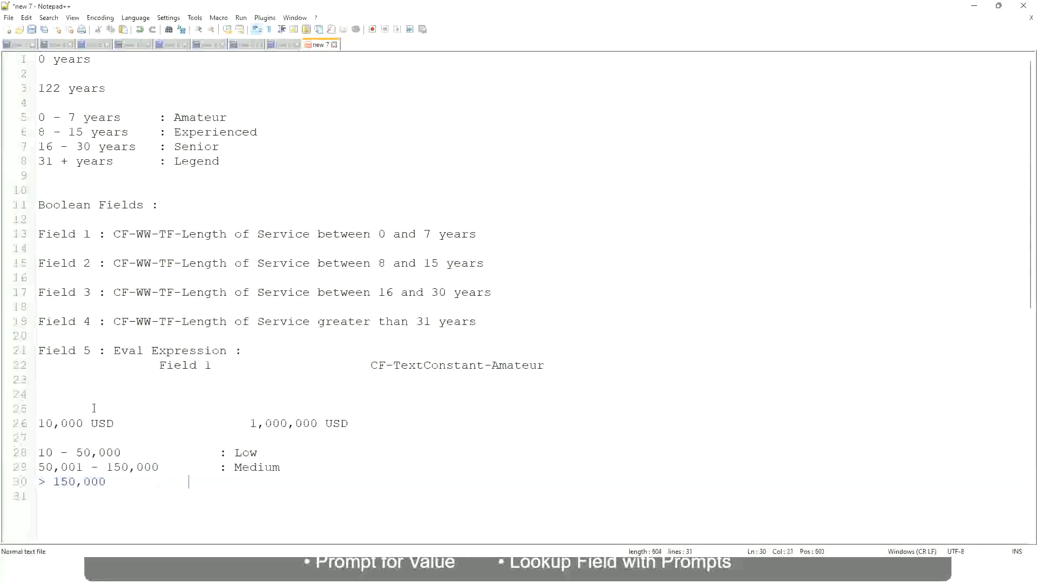
pyautogui.press('Tab')
pyautogui.write(': High')
# Examine the 10,000 USD to 1,000,000 USD range against the Low, Medium and High band lines
pyautogui.click(34, 424)
pyautogui.click(45, 424)
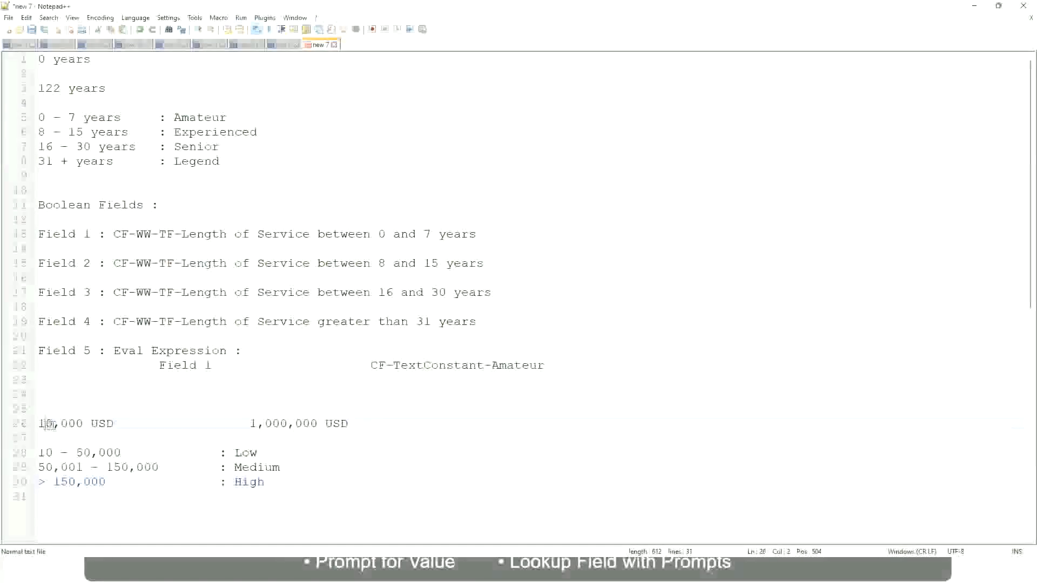
pyautogui.doubleClick(309, 424)
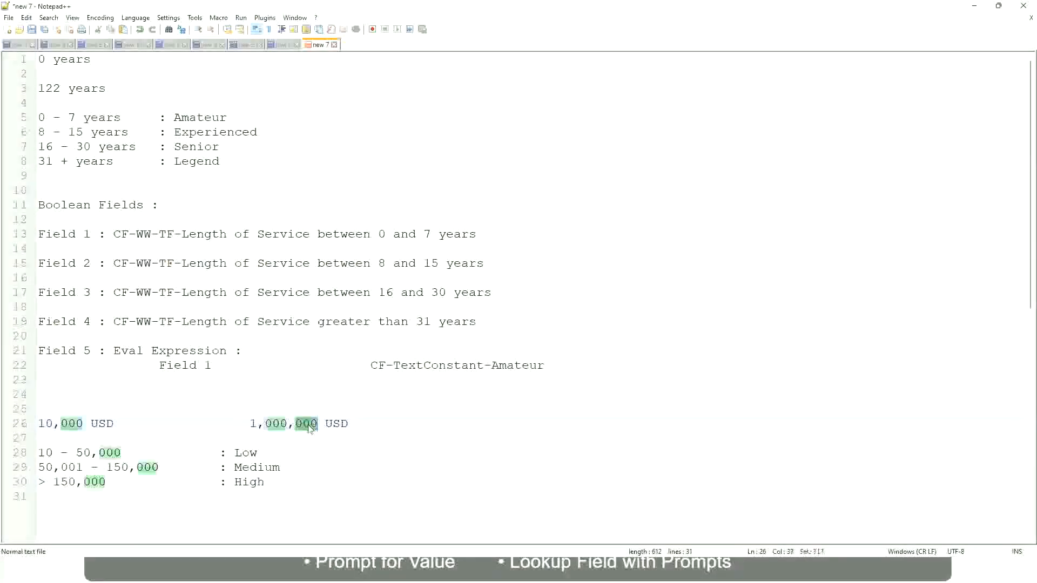
pyautogui.click(190, 468)
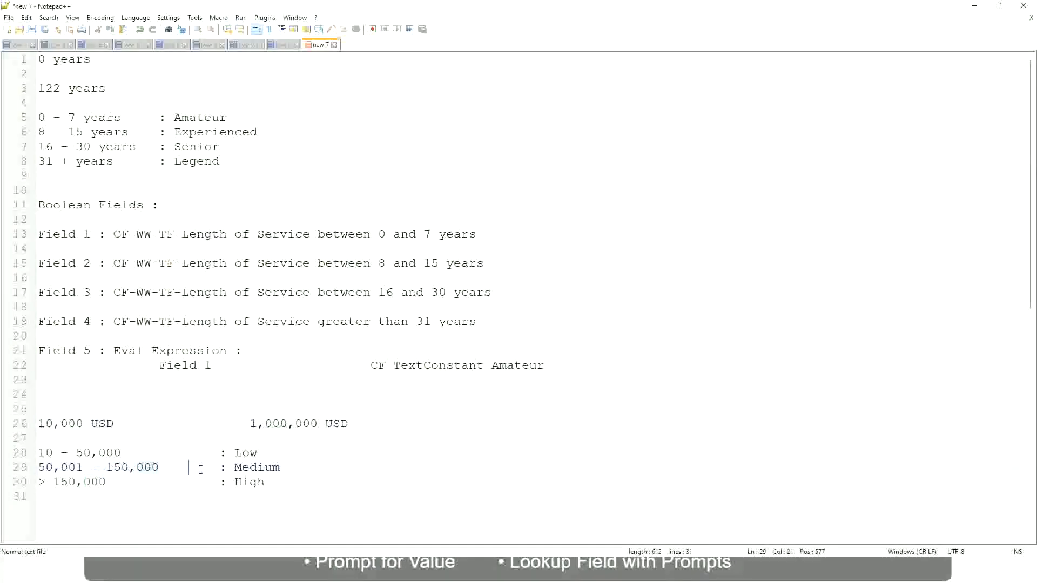
pyautogui.click(32, 423)
pyautogui.click(320, 425)
pyautogui.click(249, 453)
pyautogui.click(249, 482)
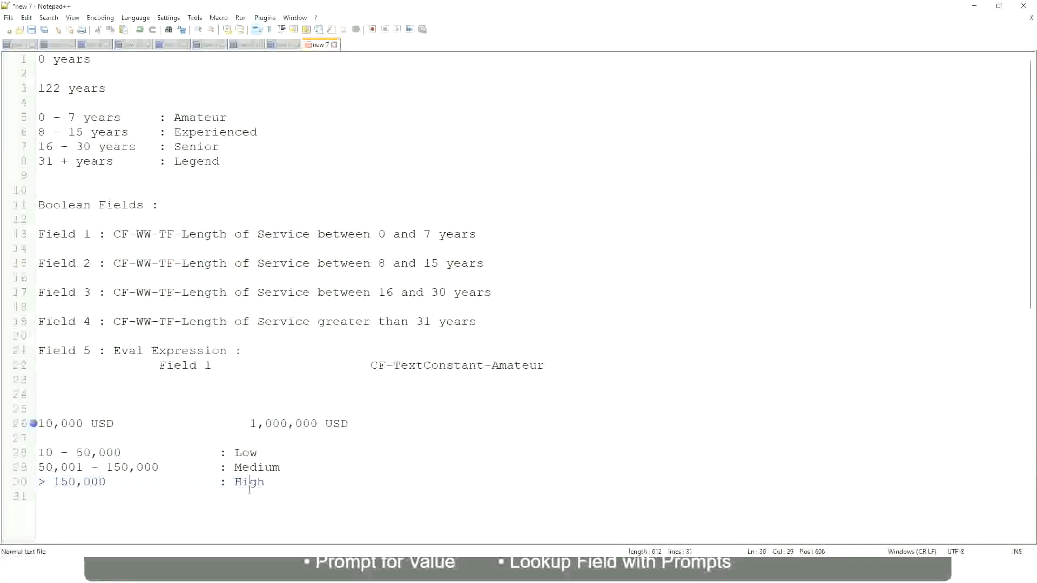
pyautogui.click(125, 439)
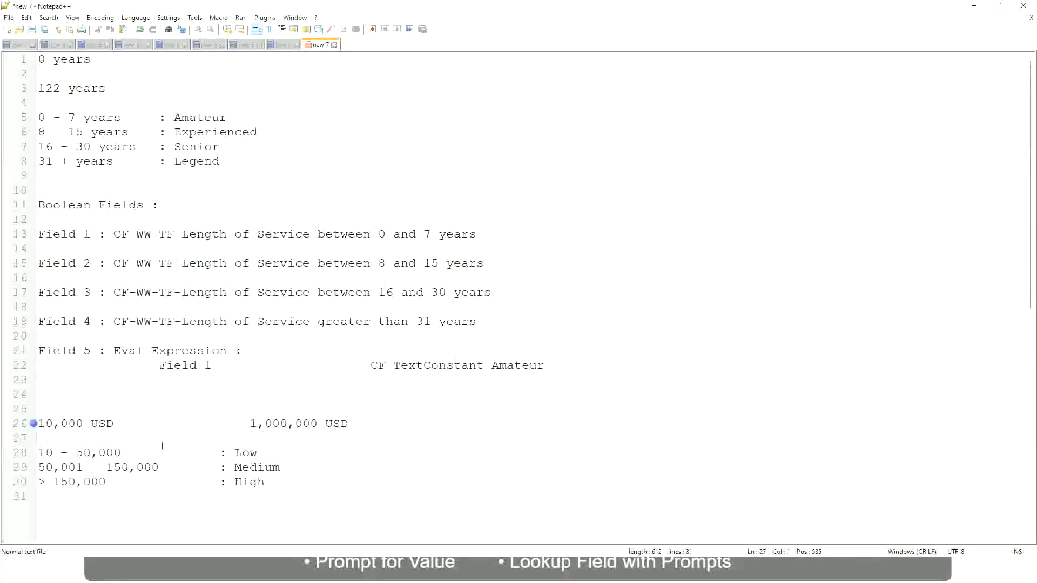
pyautogui.click(267, 481)
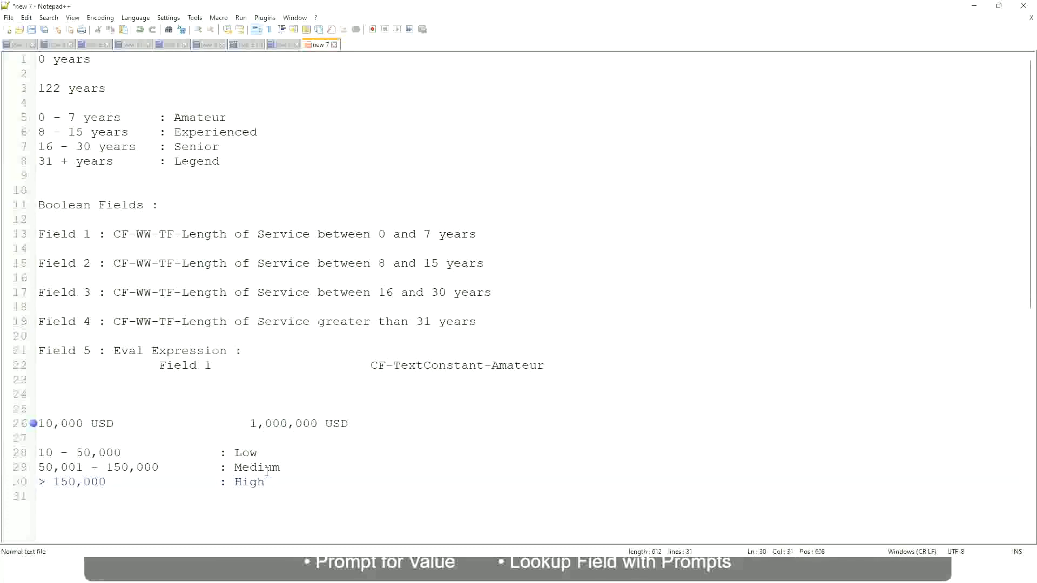